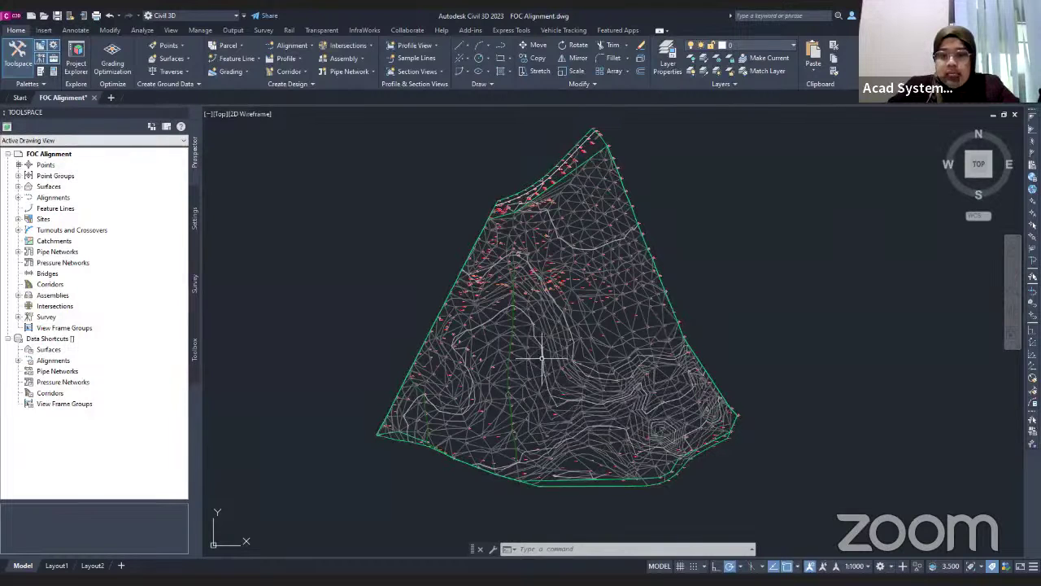
mouse_move(625, 216)
middle_mouse_down()
mouse_move(569, 256)
mouse_move(520, 244)
mouse_move(513, 301)
mouse_move(553, 302)
mouse_move(540, 289)
middle_mouse_up()
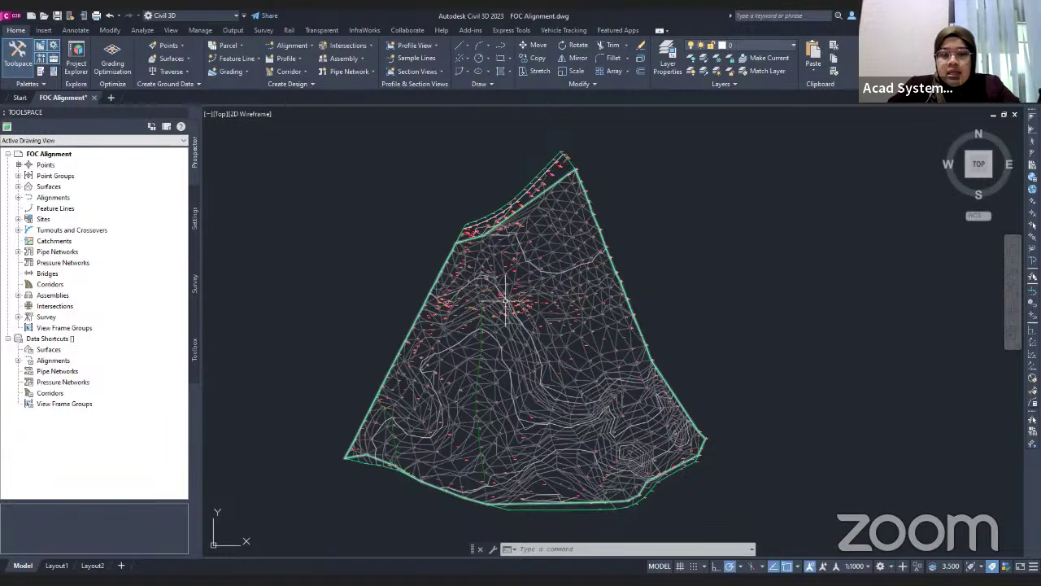
middle_click_drag(500, 255, 524, 239)
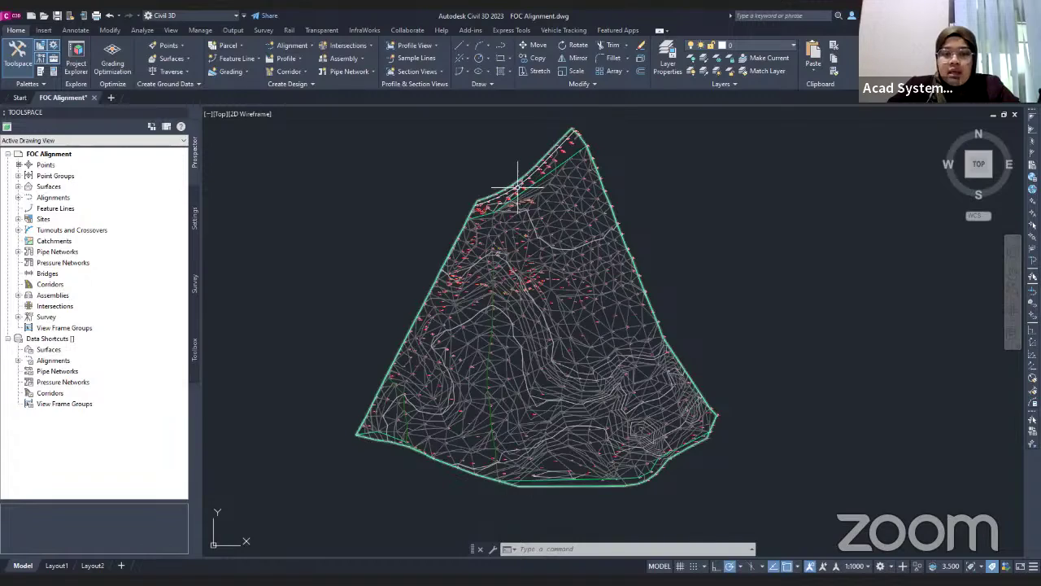
scroll(516, 193, "up", 6)
scroll(537, 277, "down", 6)
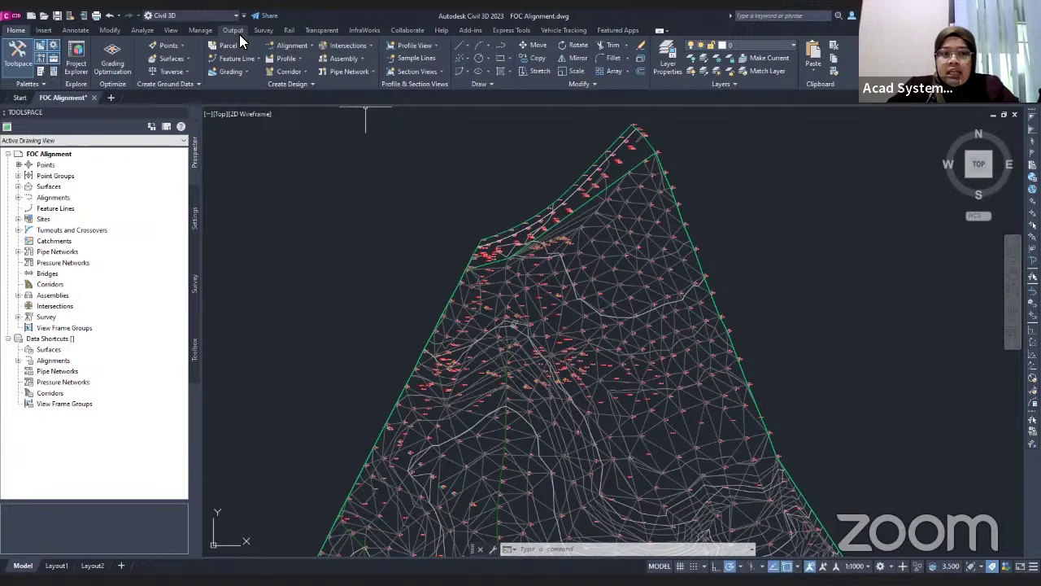
Step: Start creating an alignment from objects, using the road centreline polyline along the site's northwest edge
left_click(309, 49)
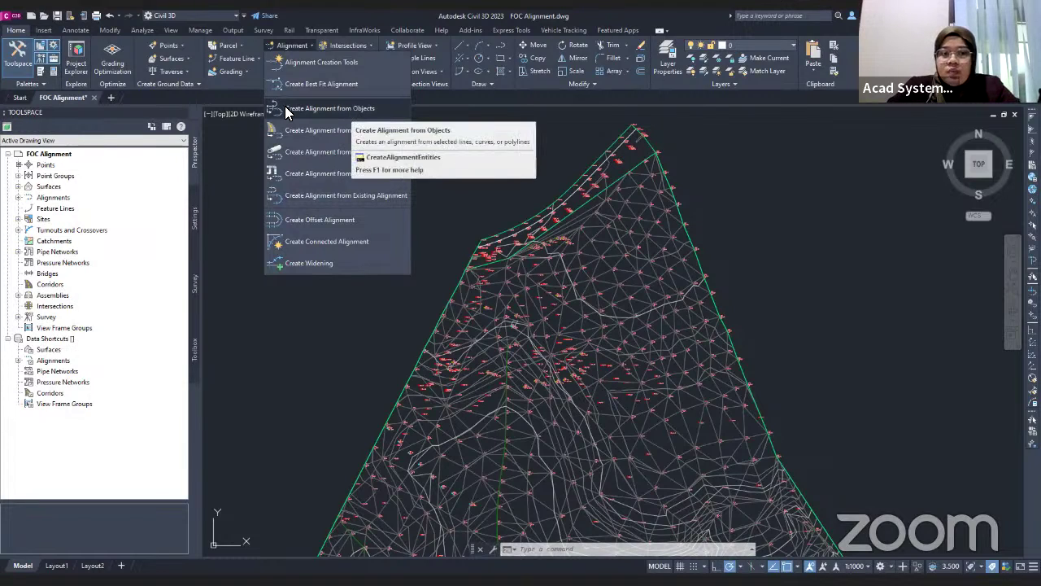
left_click(329, 108)
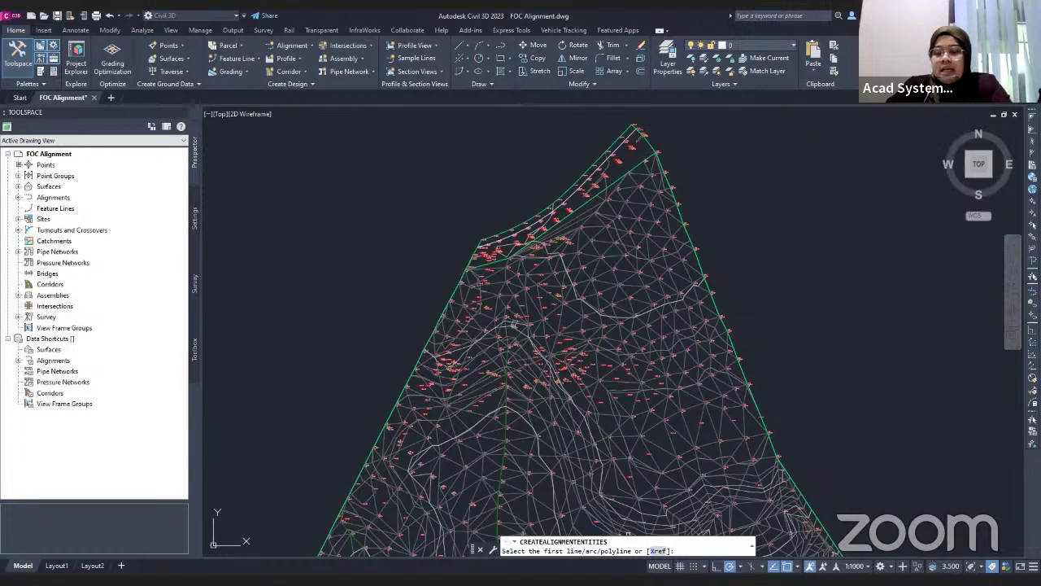
scroll(562, 162, "up", 3)
left_click(514, 324)
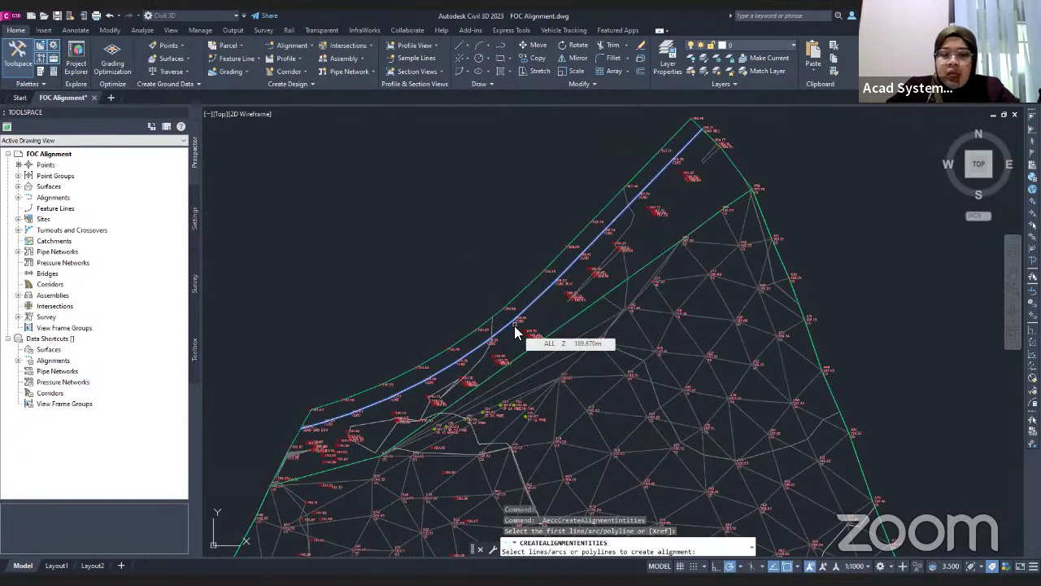
left_click(515, 329)
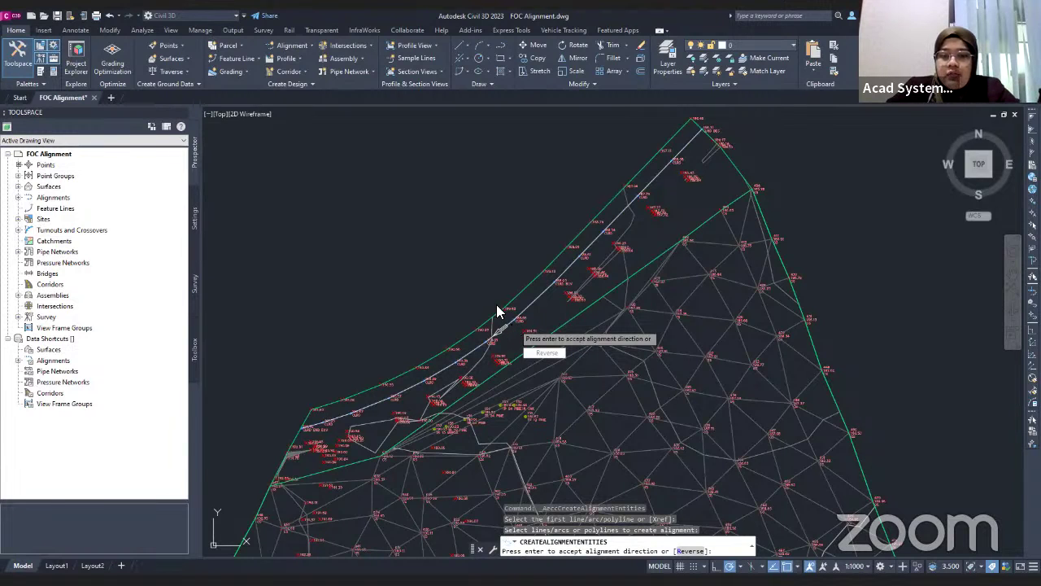
Step: Check the road centreline's proposed direction against its CLRD BEG end point and reverse the alignment direction
scroll(499, 334, "up", 3)
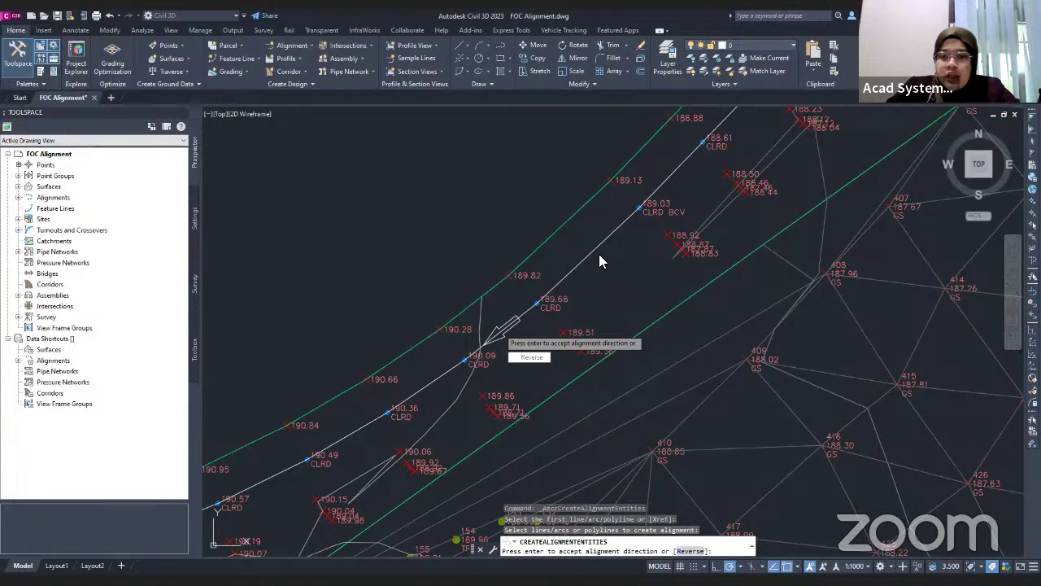
scroll(598, 254, "down", 5)
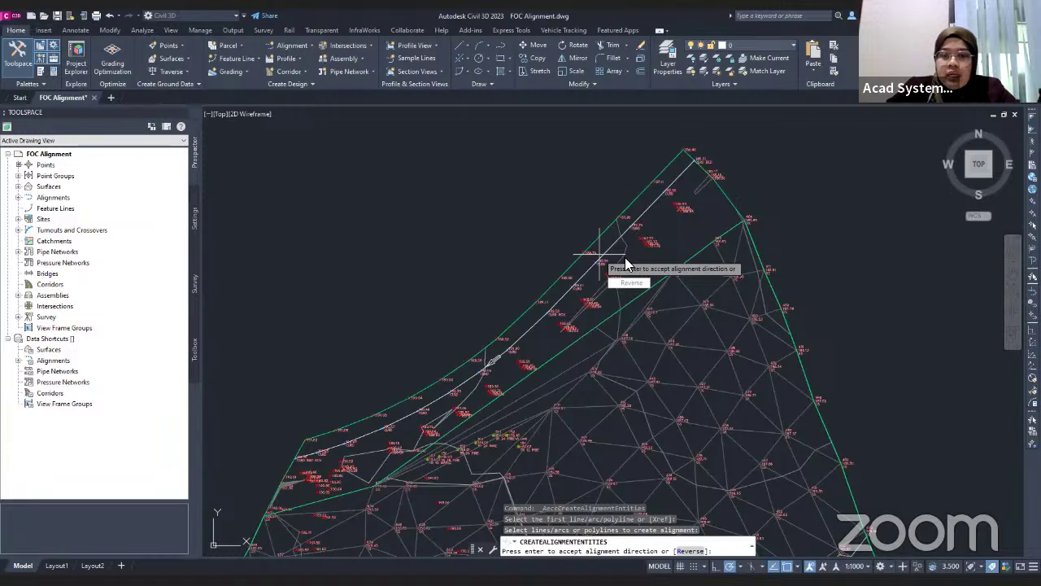
scroll(680, 195, "up", 4)
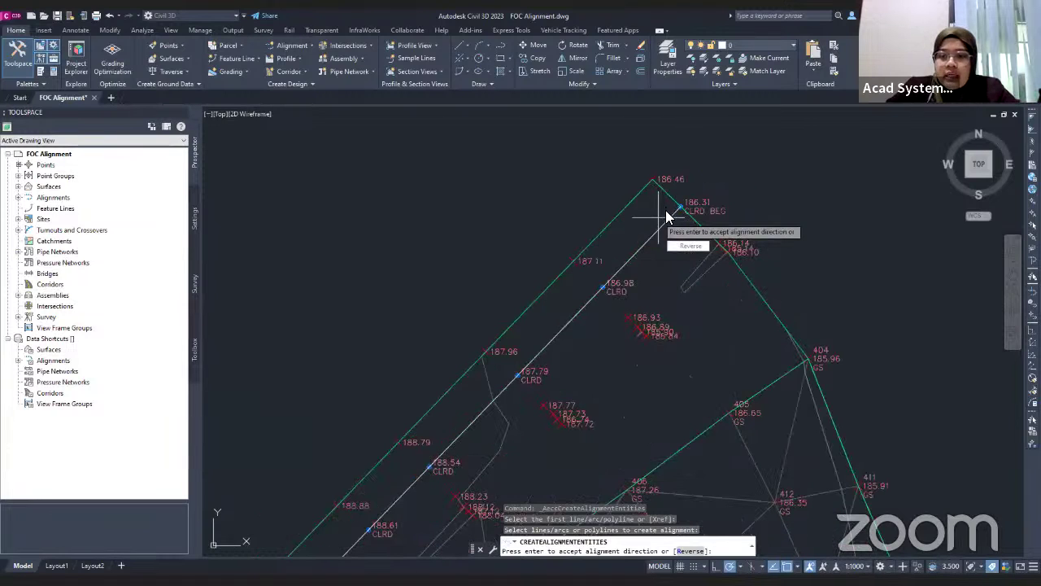
scroll(680, 203, "up", 4)
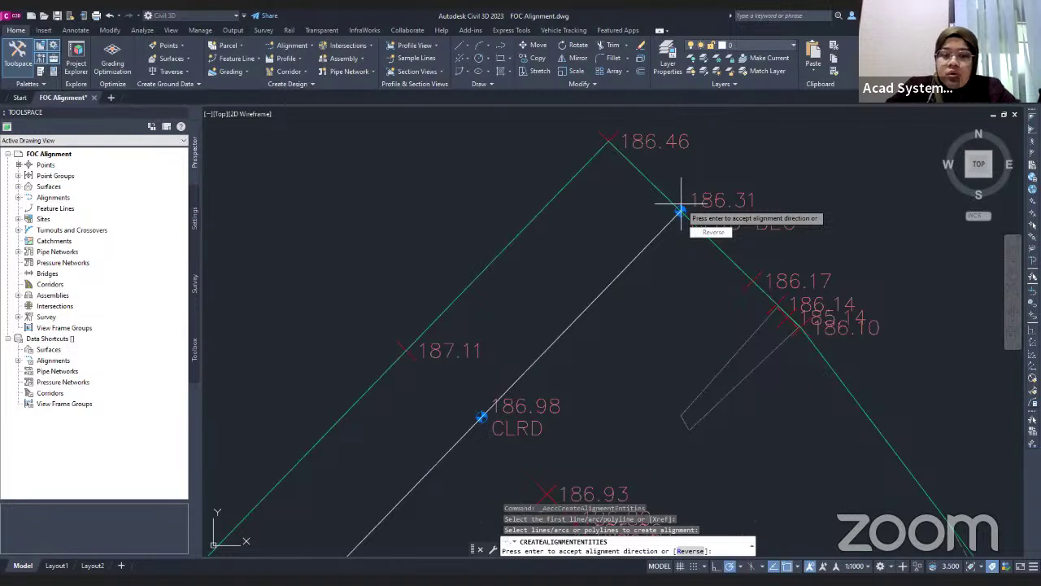
scroll(493, 367, "down", 5)
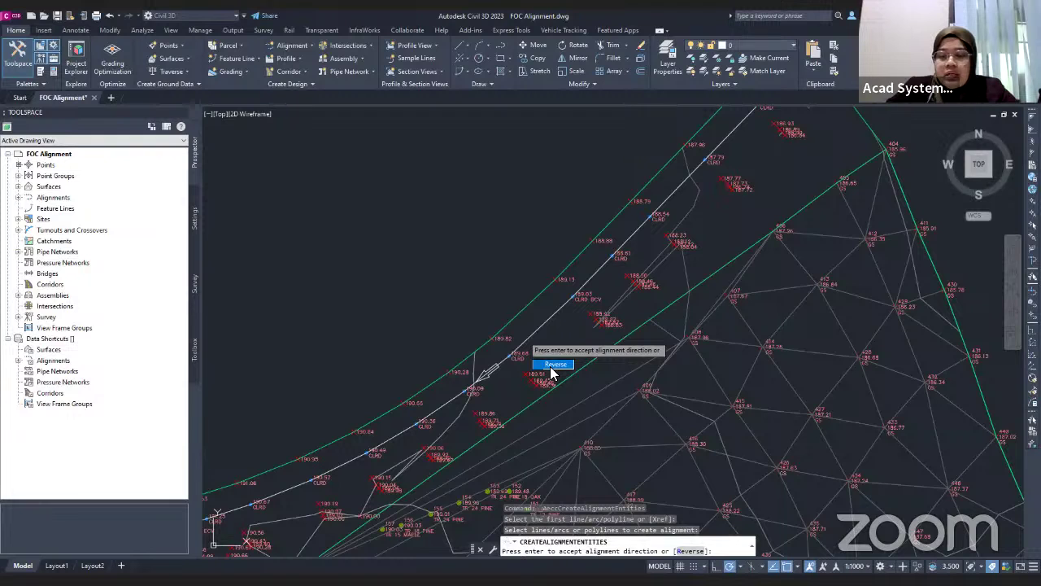
key("Return")
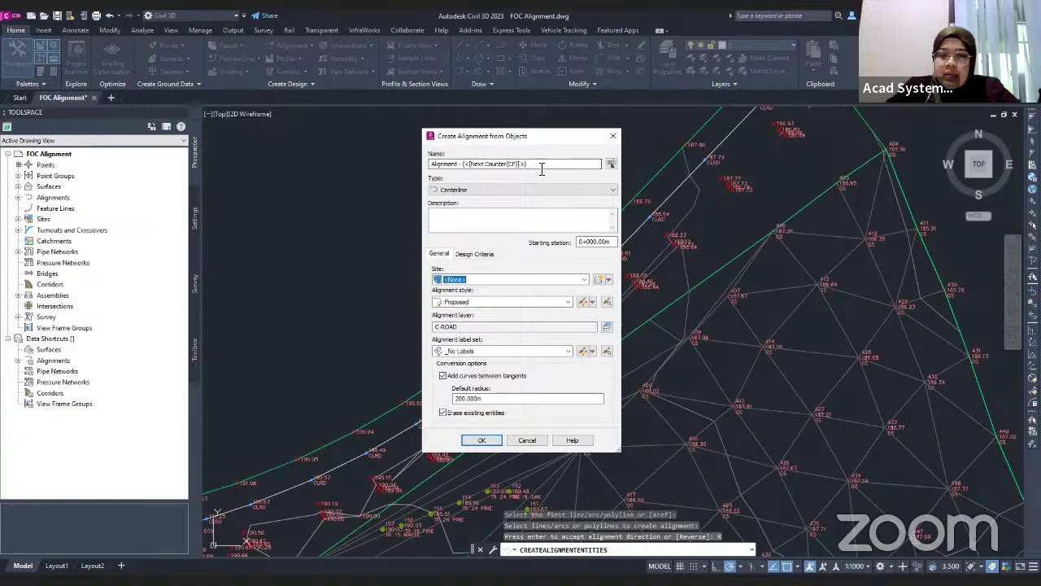
Step: Name the new centreline alignment "Alignment - CLRD"
left_click_drag(542, 163, 462, 165)
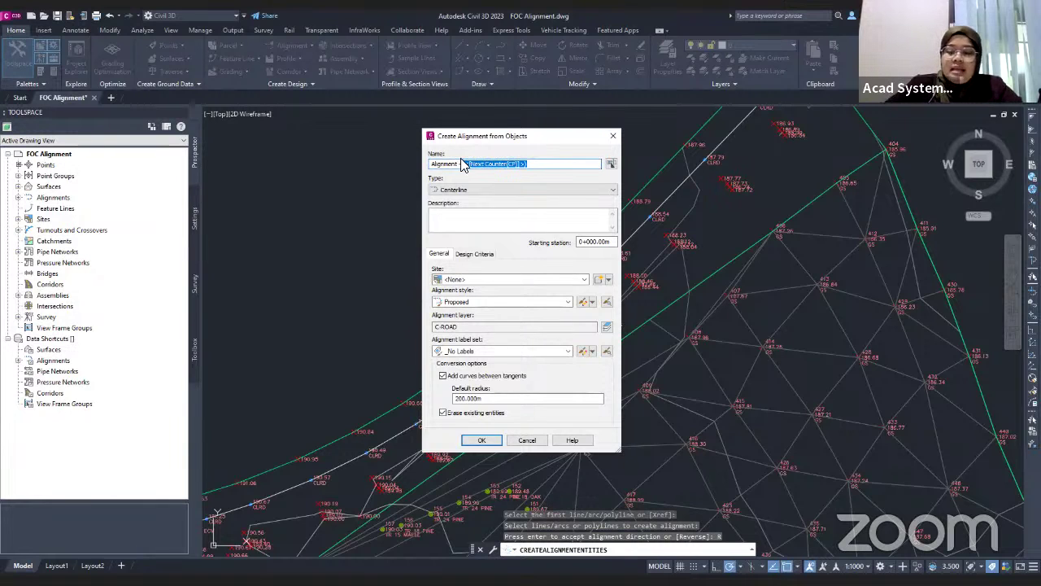
key("BackSpace")
type("C")
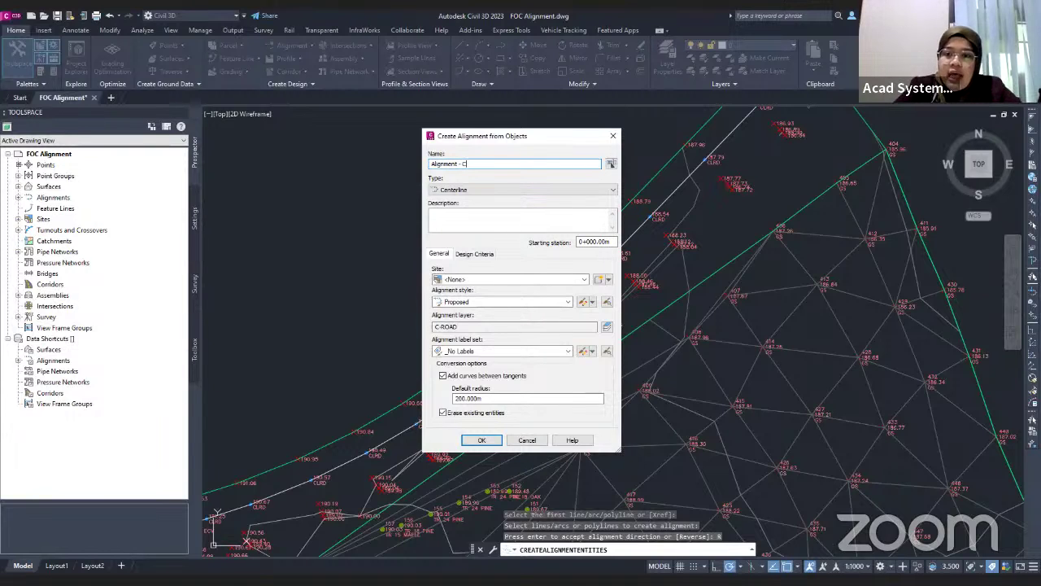
type("LRC")
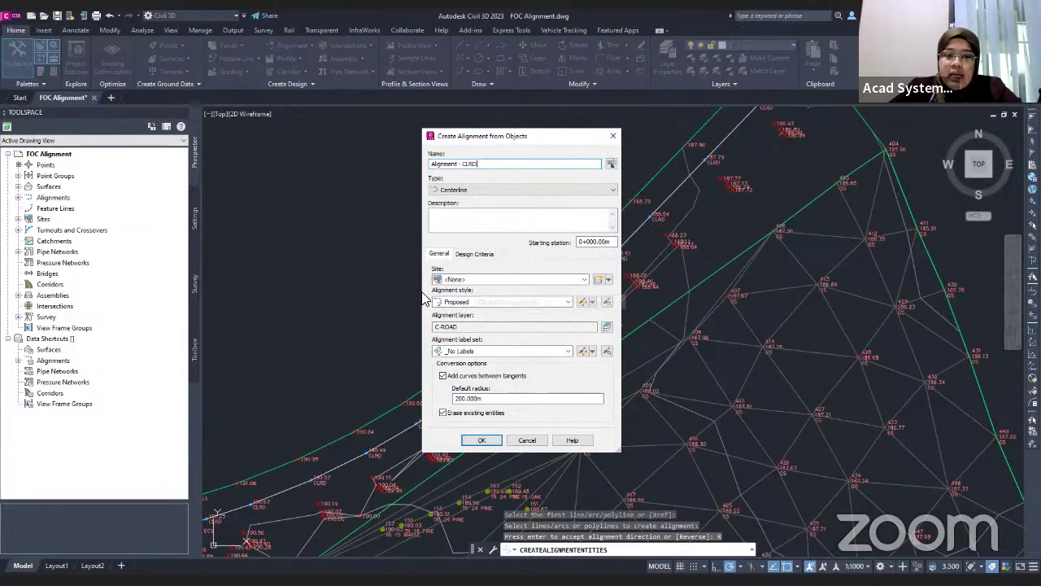
Step: Set the alignment's site to <None> and its alignment style to Proposed
left_click(501, 281)
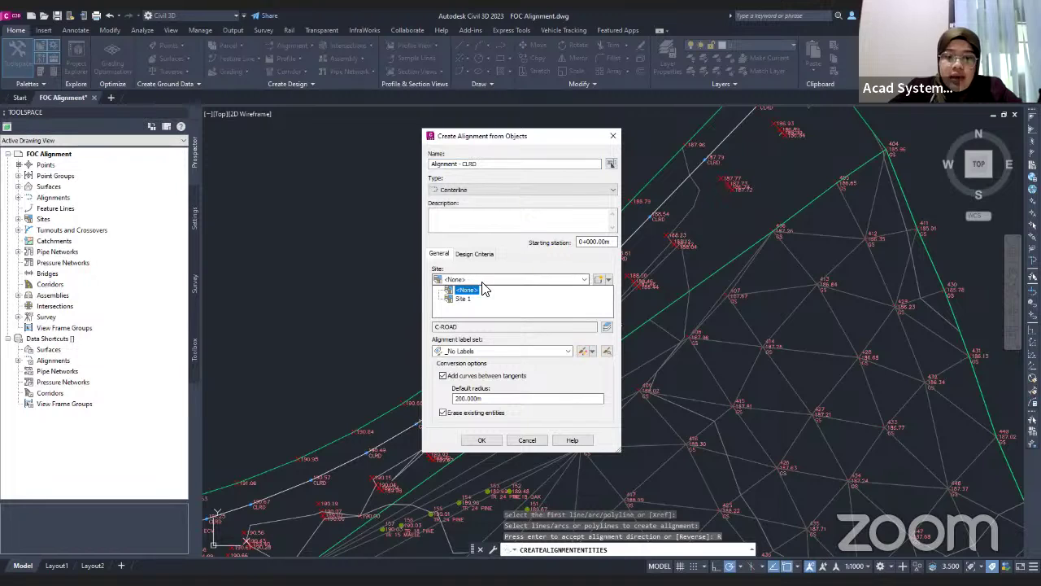
left_click(480, 291)
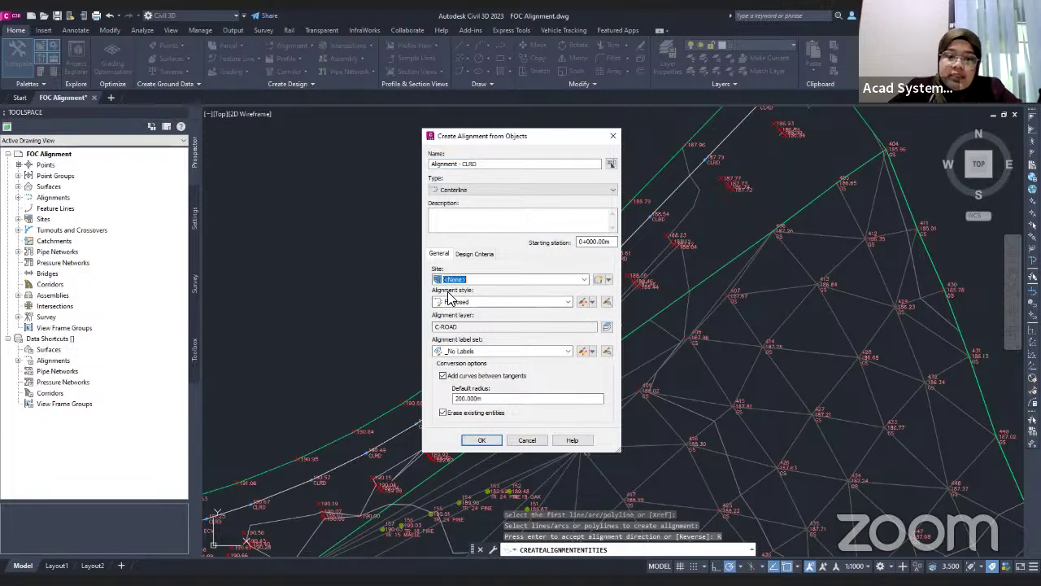
left_click(567, 302)
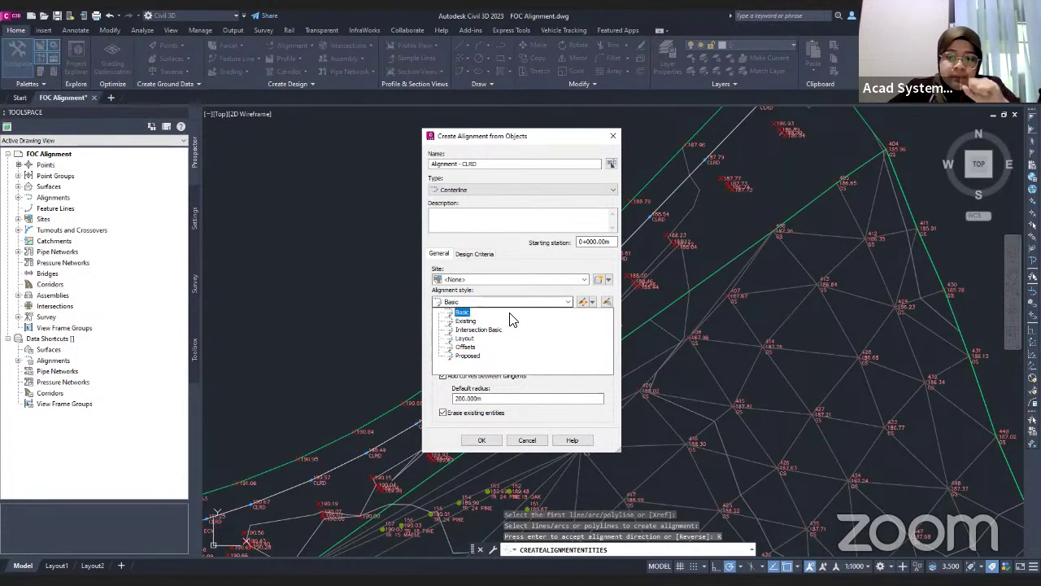
left_click(487, 356)
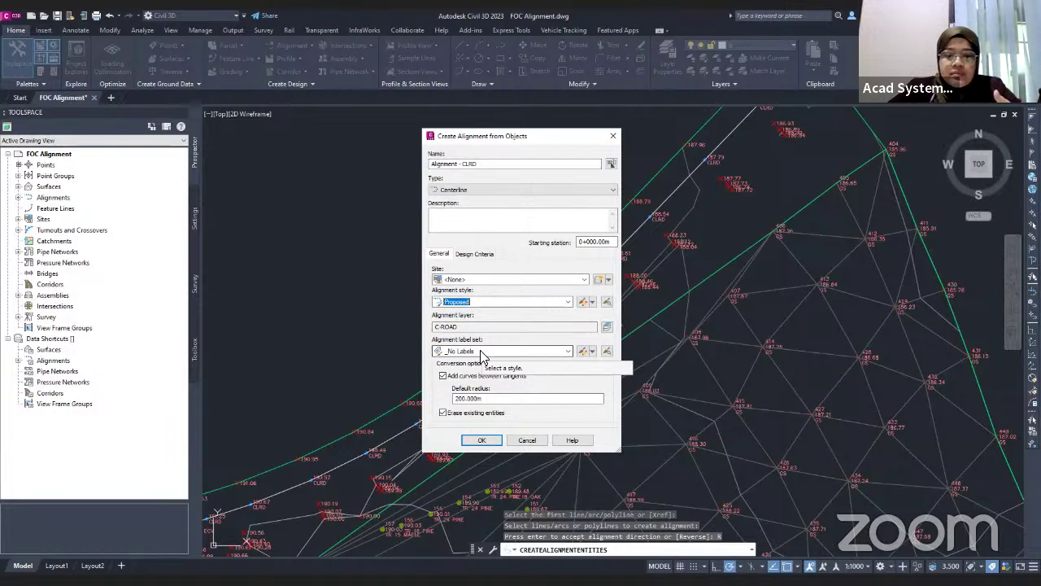
Step: Compare the available alignment label sets and choose _No Labels
left_click(556, 356)
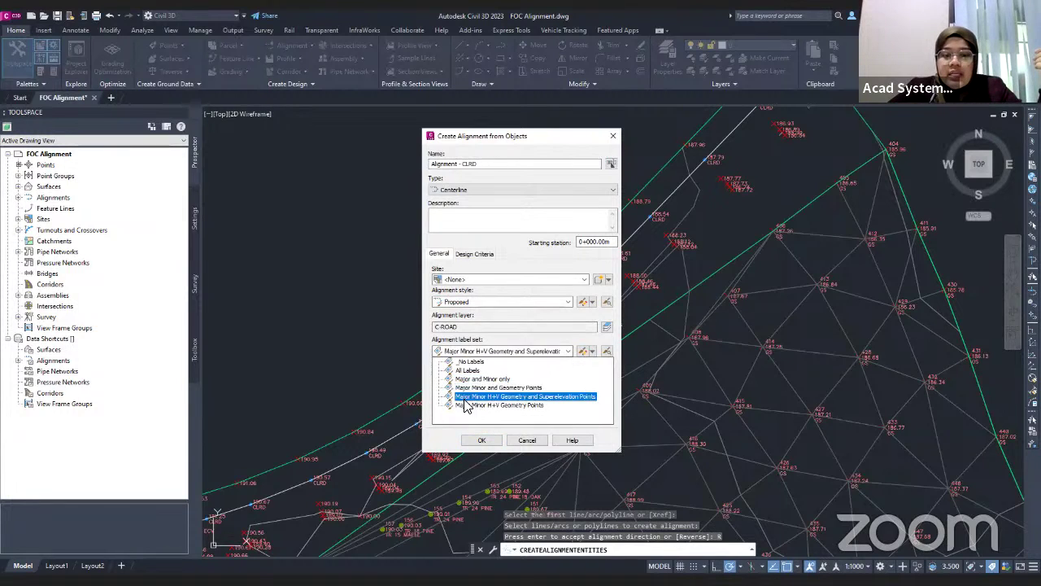
left_click(483, 379)
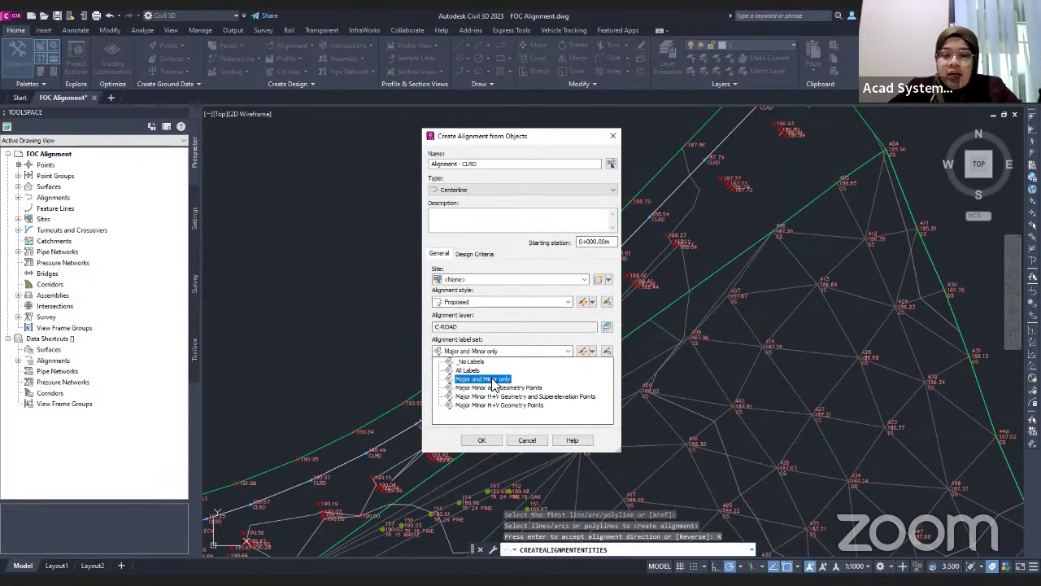
left_click(534, 397)
left_click(522, 389)
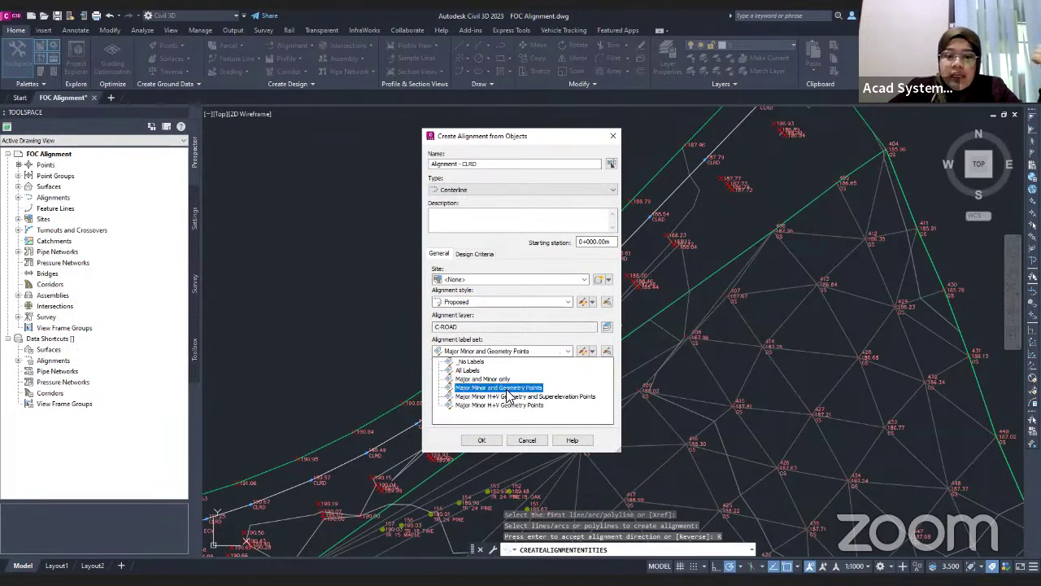
left_click(475, 362)
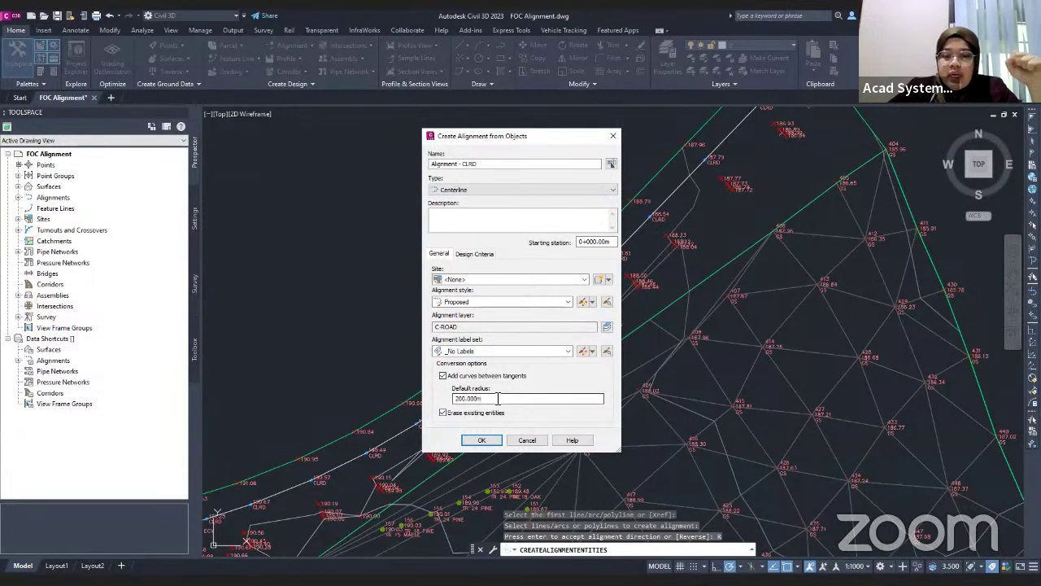
Step: Try switching off the conversion options for adding curves between tangents and erasing existing entities, and switch both back on
left_click_drag(498, 398, 453, 400)
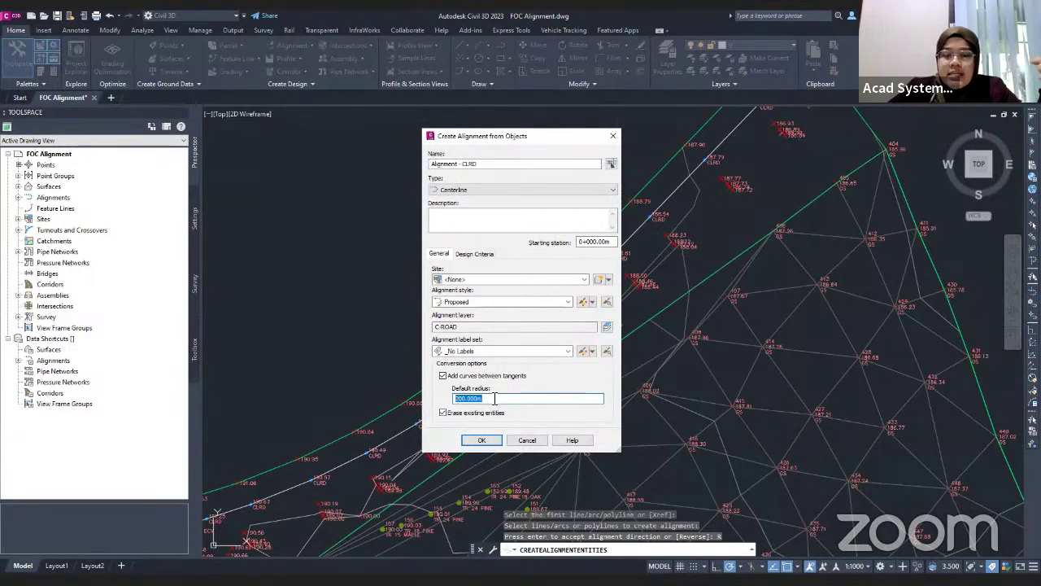
left_click(443, 375)
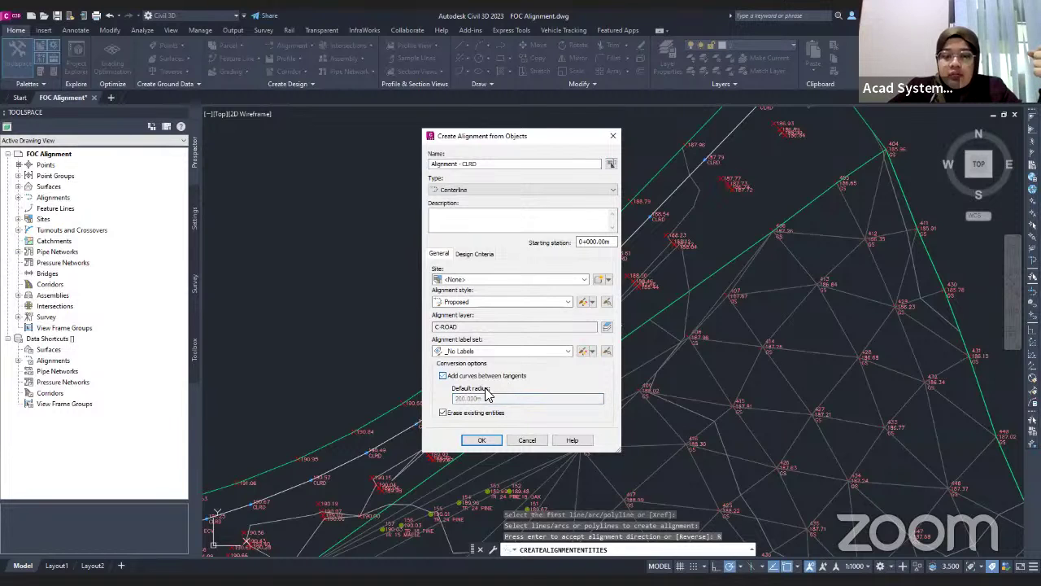
left_click(443, 375)
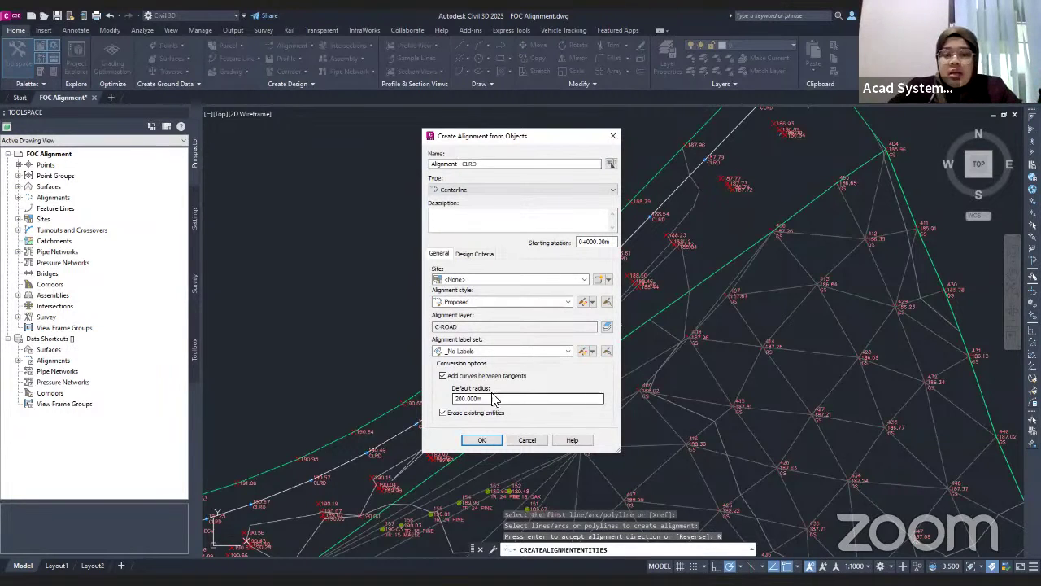
left_click(443, 375)
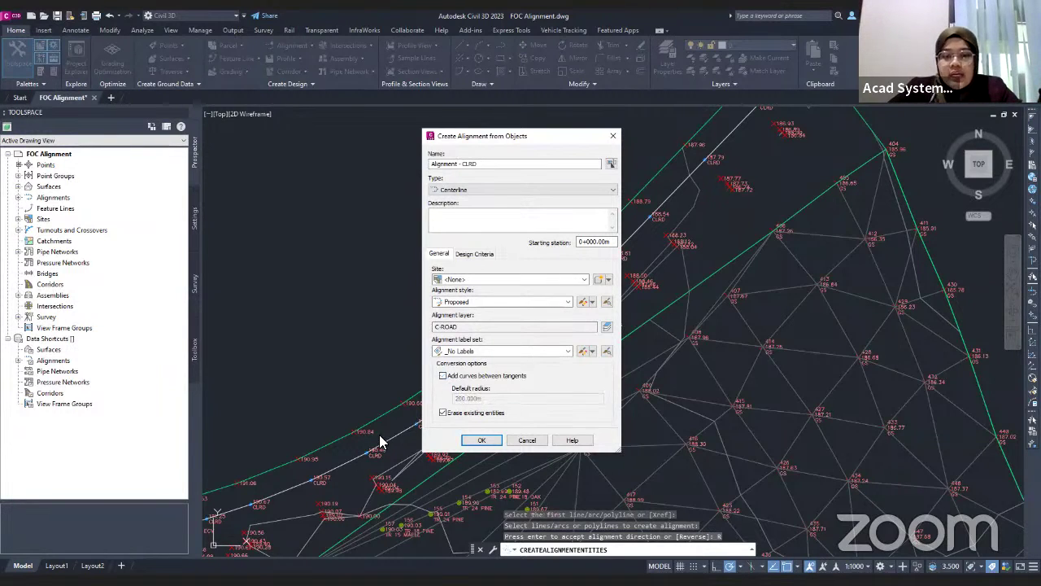
left_click(443, 375)
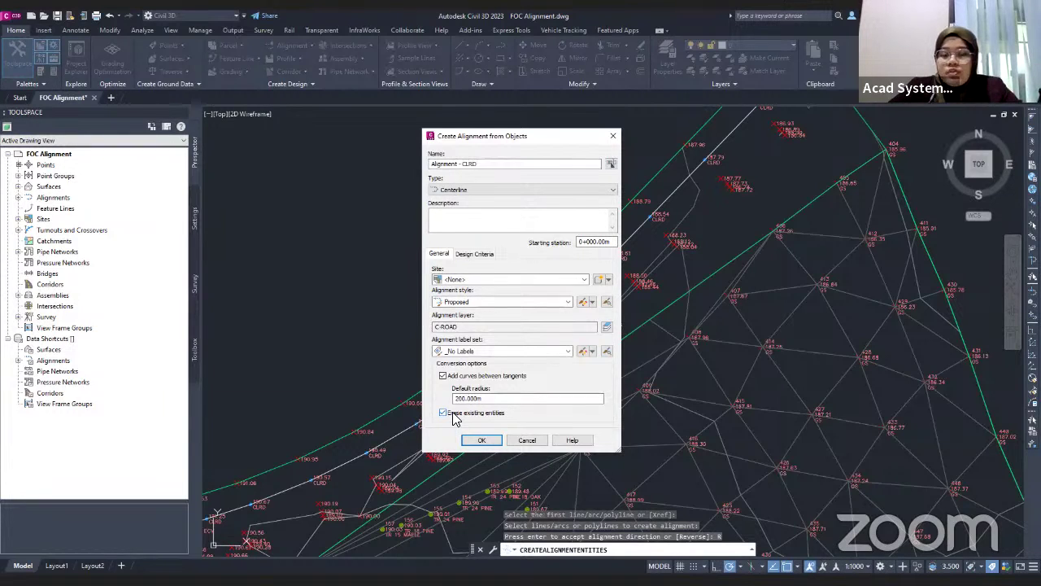
left_click(443, 412)
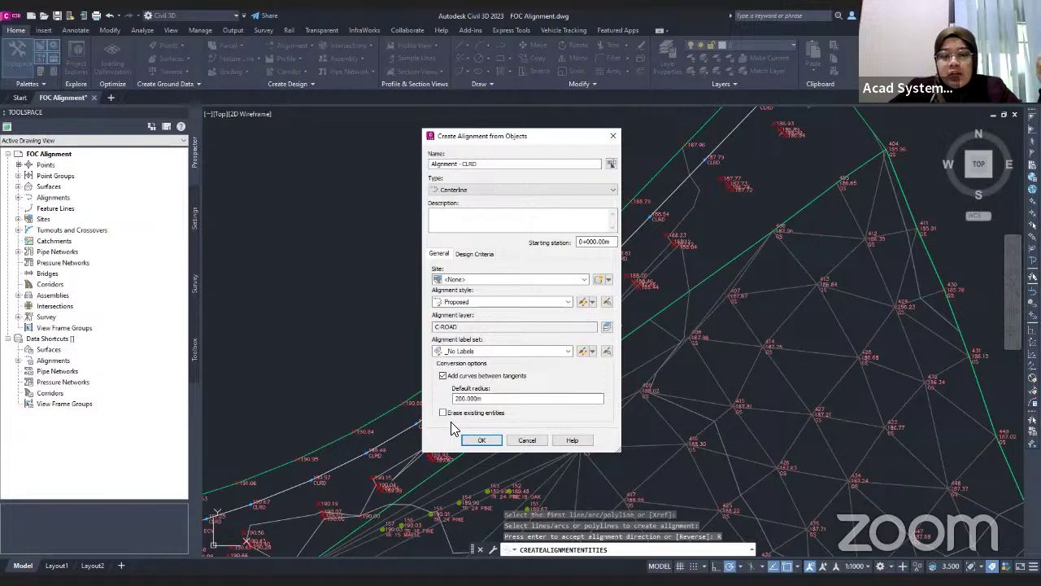
left_click(443, 413)
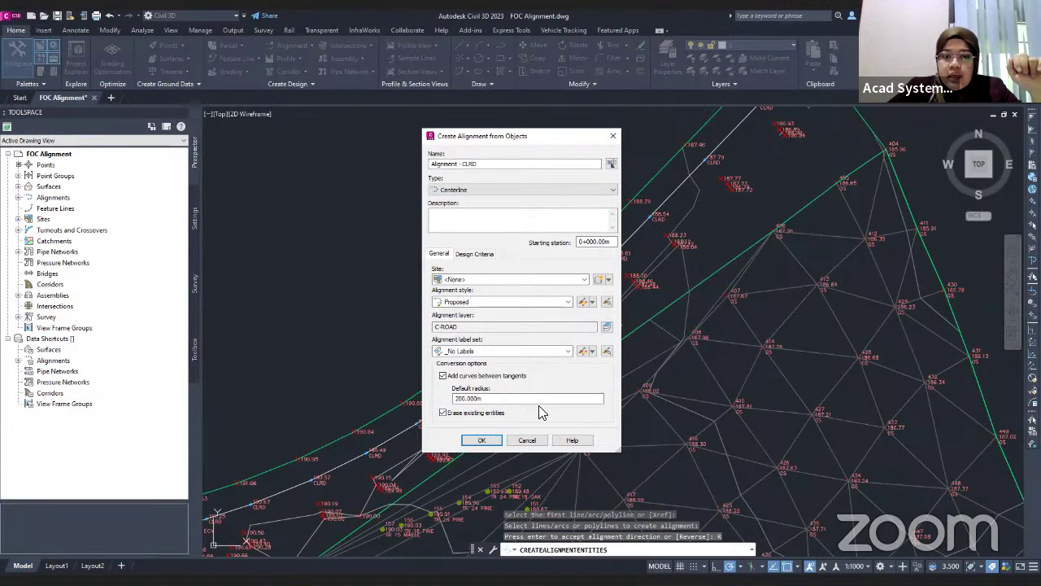
Step: Review the alignment's design criteria and create the alignment from the selected polyline
left_click(471, 255)
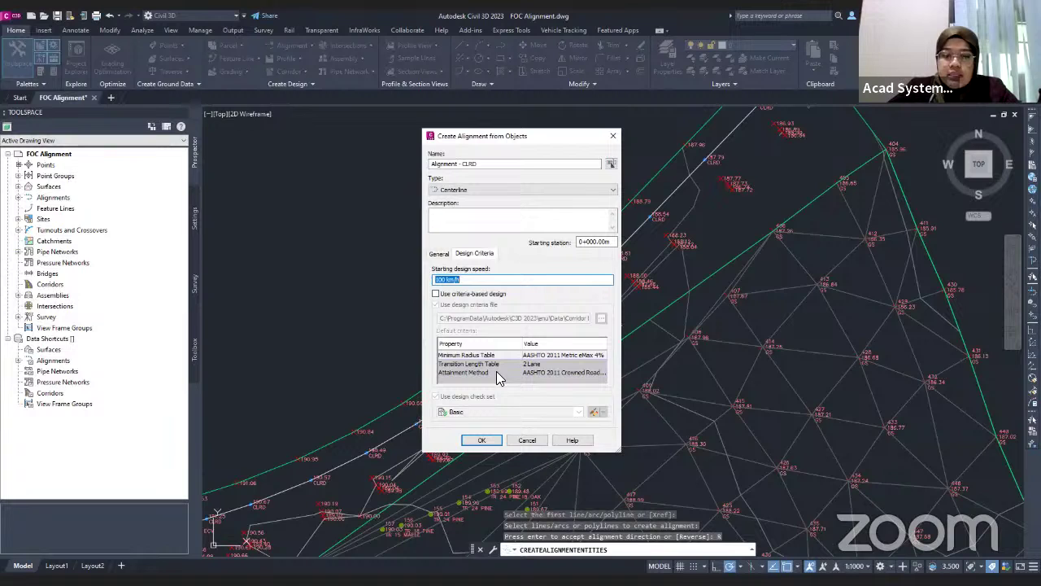
left_click(466, 279)
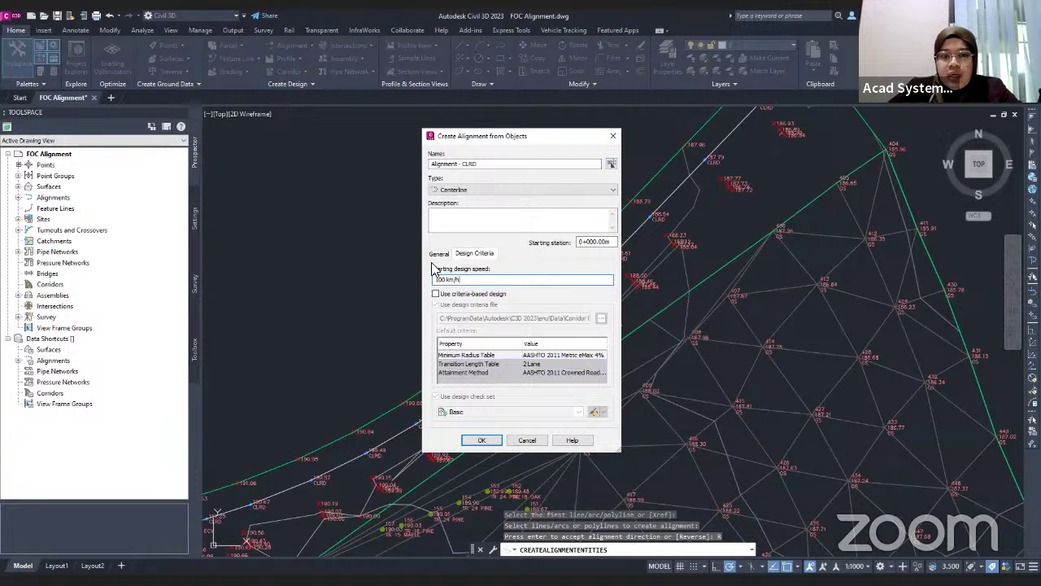
left_click(440, 254)
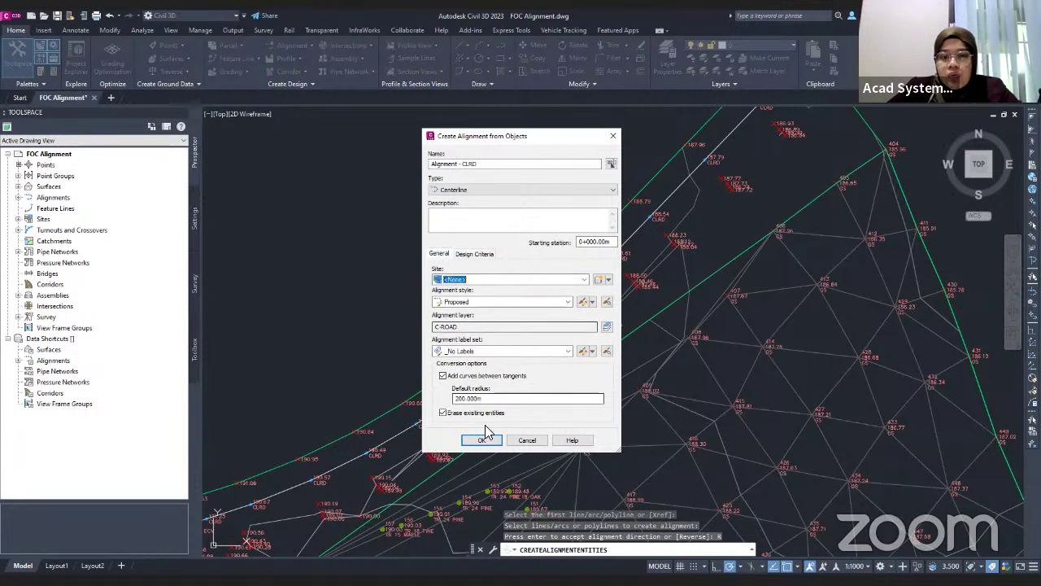
left_click(478, 439)
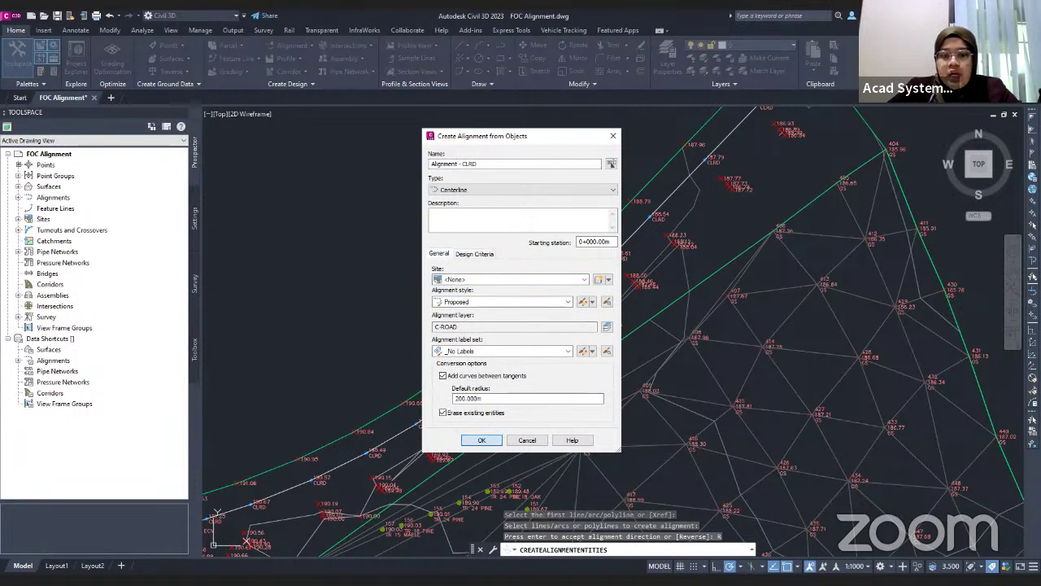
Step: Inspect the newly created alignment along the road centreline and check its name, style and layer
scroll(477, 367, "down", 3)
key("Return")
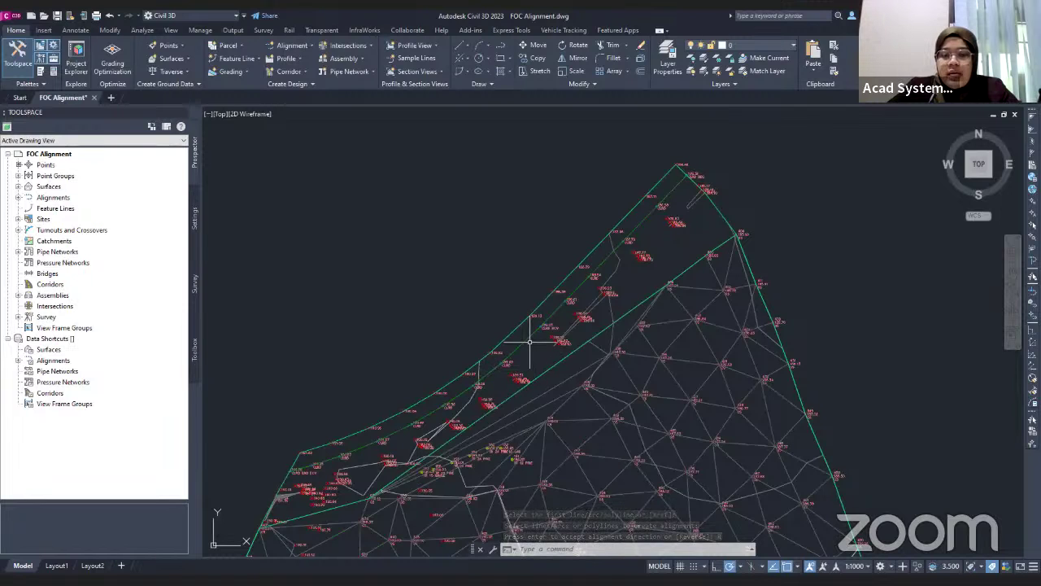
scroll(533, 341, "up", 2)
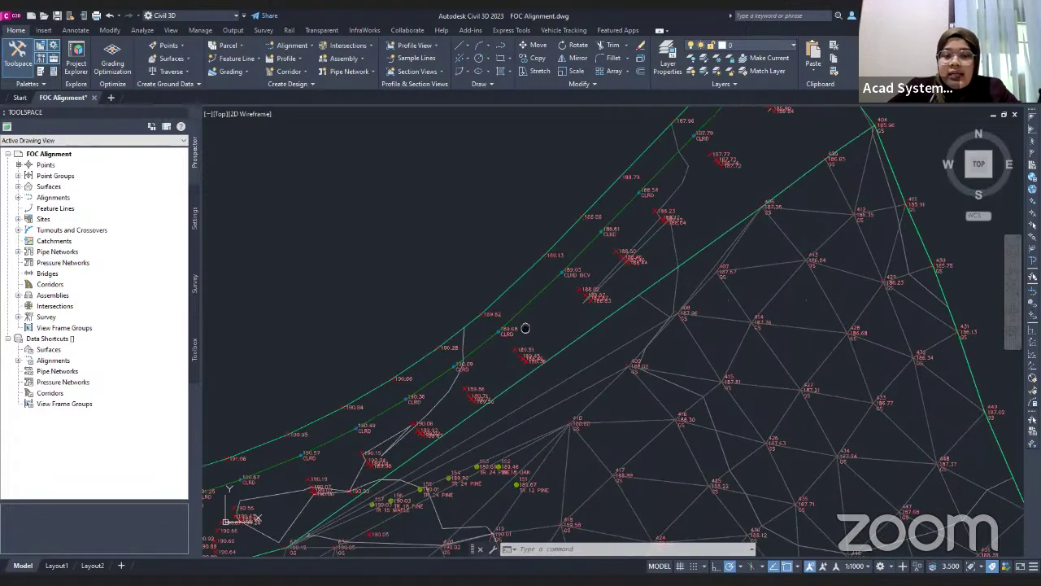
mouse_move(436, 379)
middle_mouse_down()
mouse_move(464, 353)
mouse_move(473, 361)
middle_mouse_up()
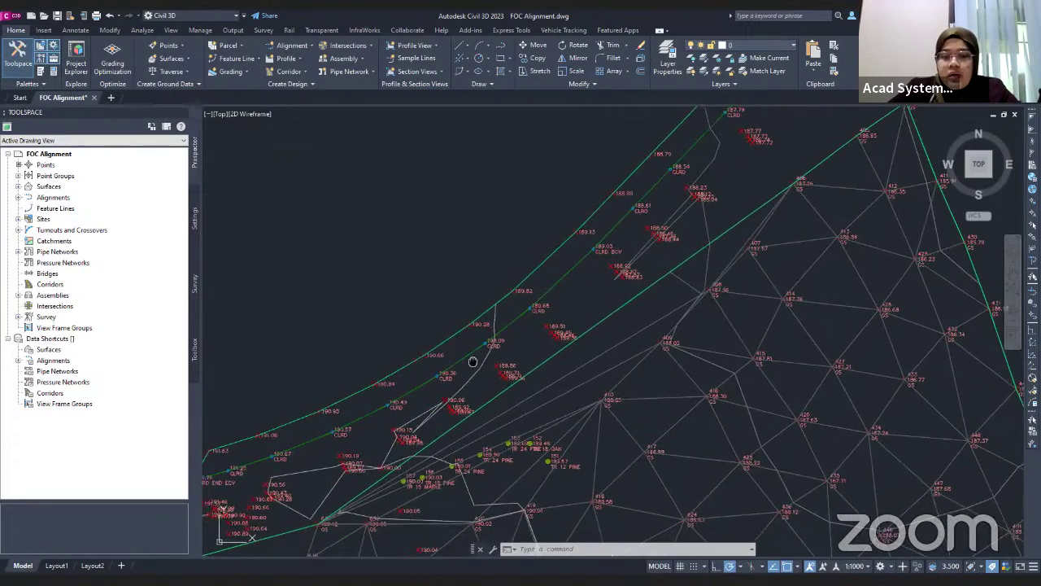
scroll(472, 361, "down", 3)
scroll(477, 349, "up", 4)
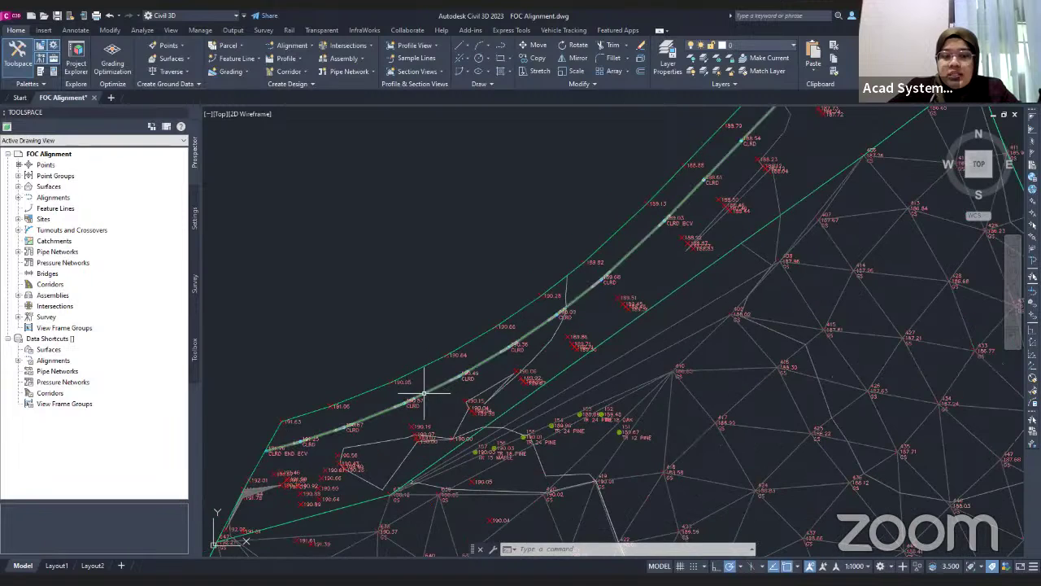
mouse_move(434, 388)
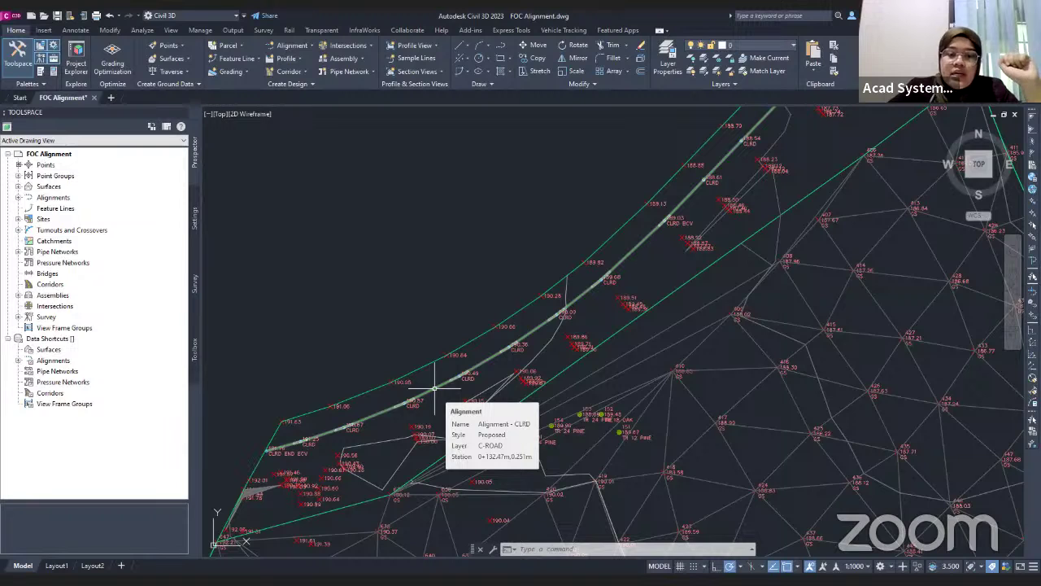
Step: Add major station labels in the Perpendicular with Tick style to the road centreline alignment
left_click(435, 388)
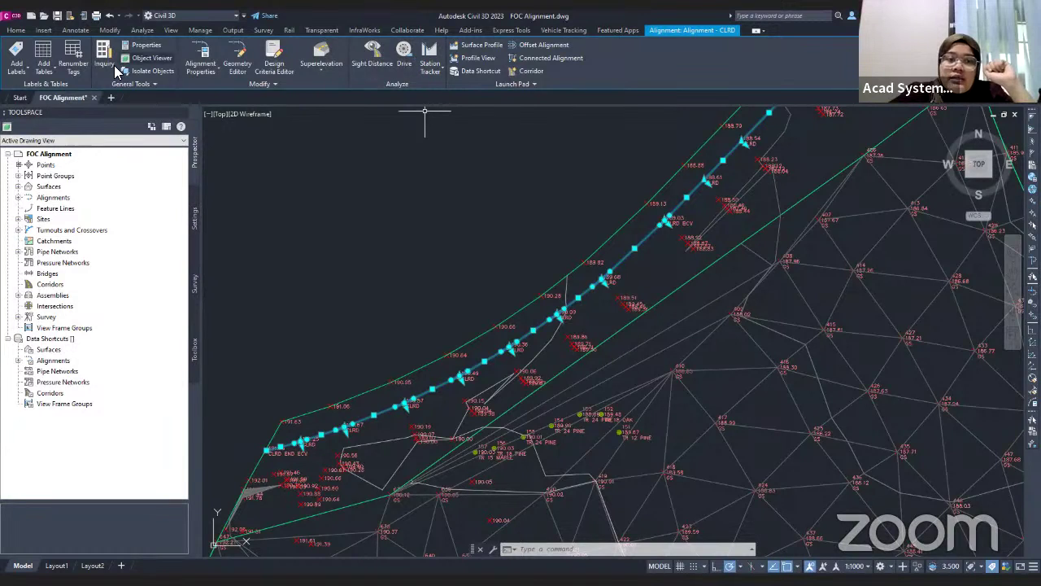
left_click(26, 73)
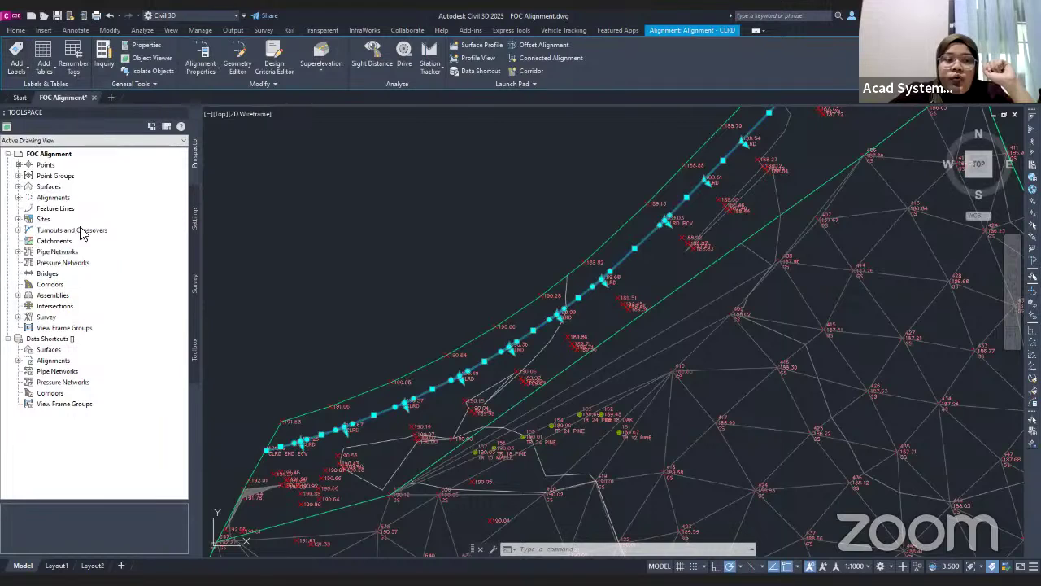
left_click(16, 71)
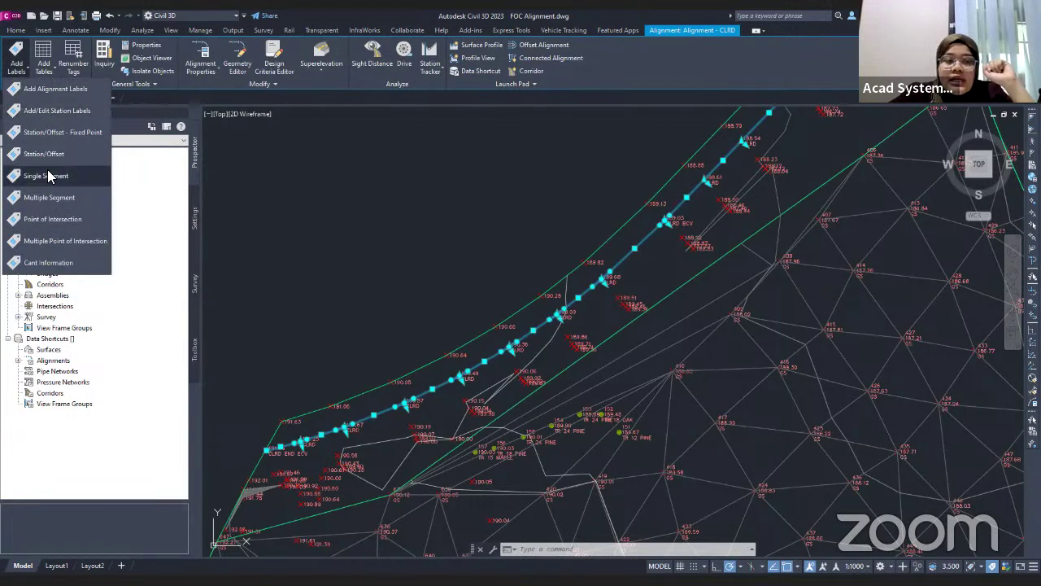
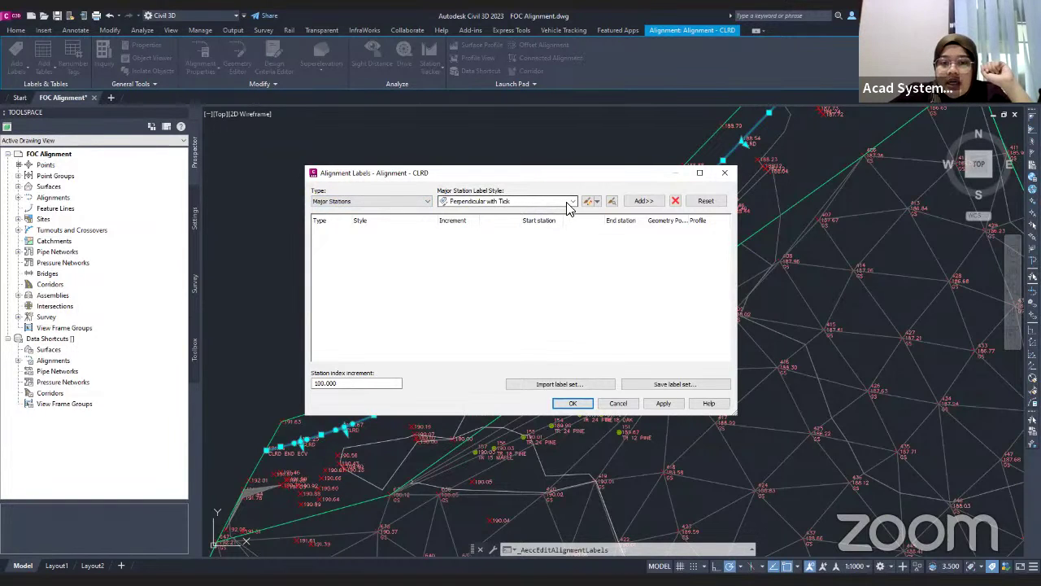
left_click(516, 204)
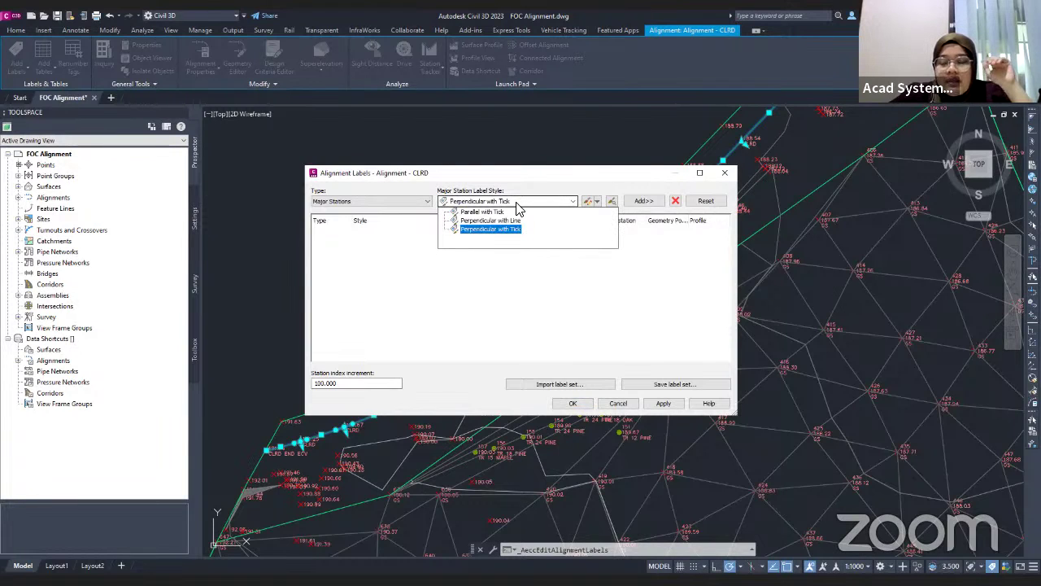
left_click(483, 231)
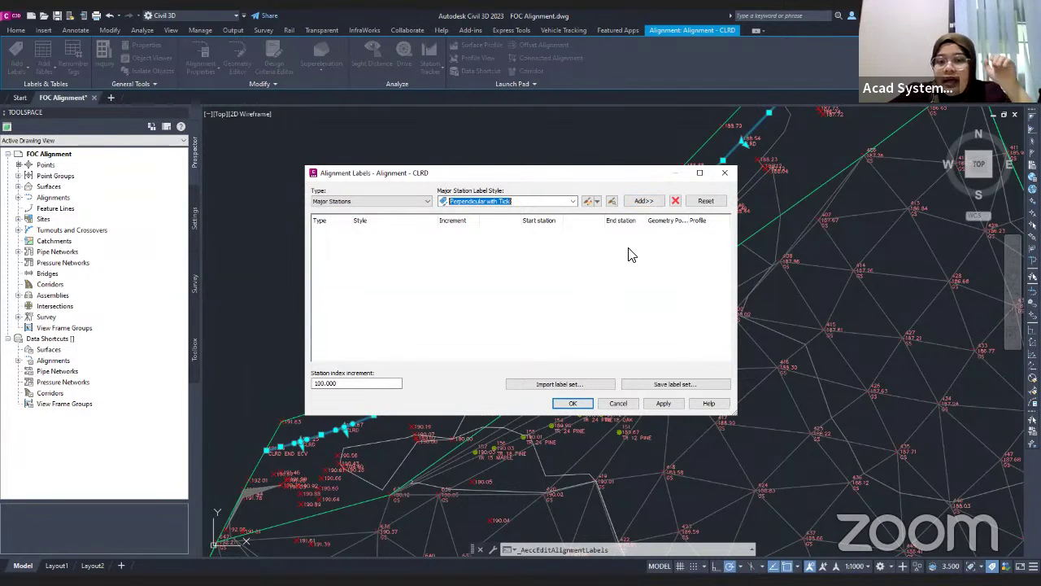
left_click(640, 203)
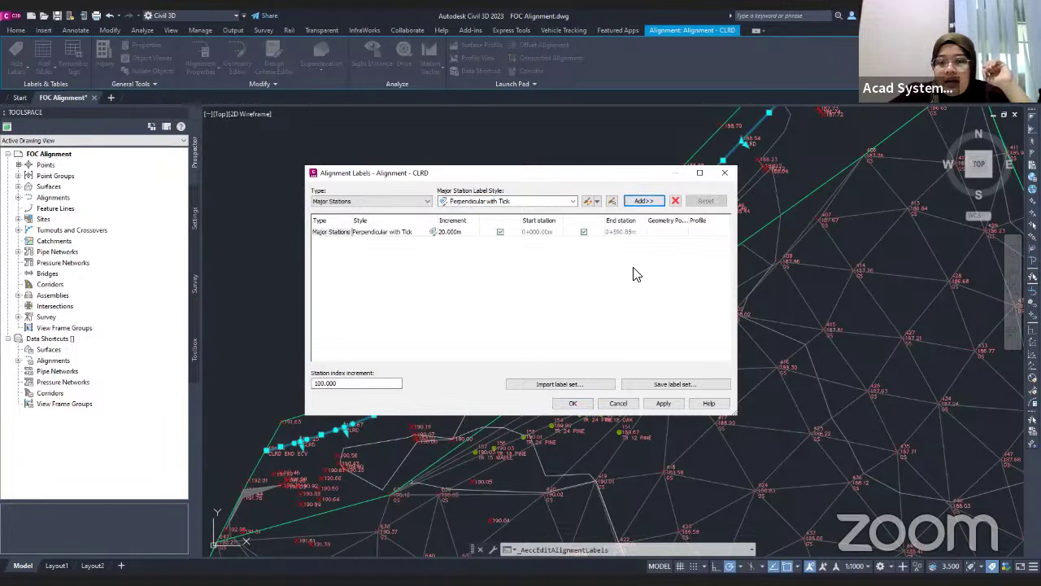
Step: Add minor station labels in the Tick style to the alignment's label list
left_click(375, 202)
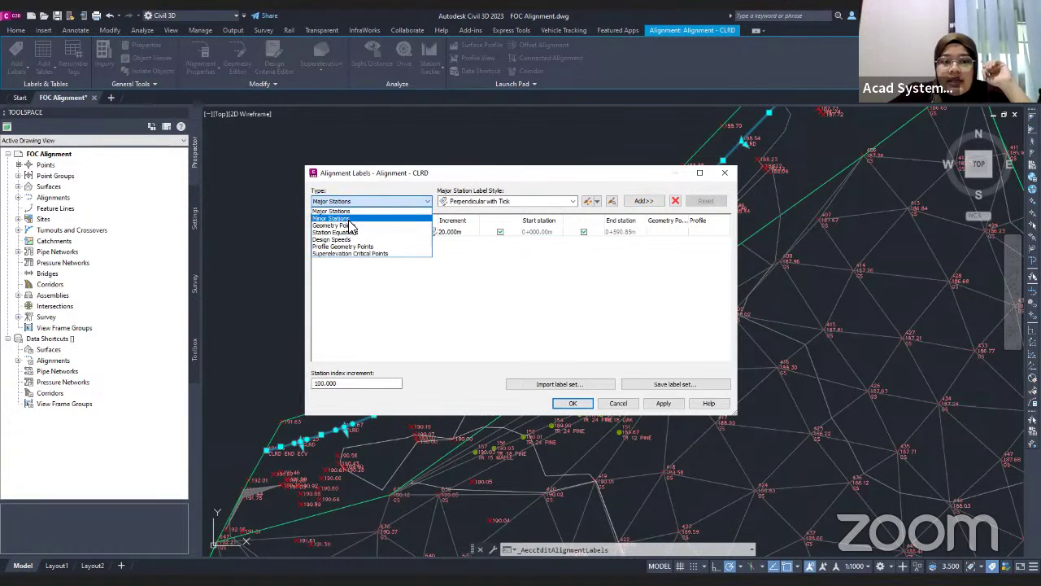
left_click(350, 219)
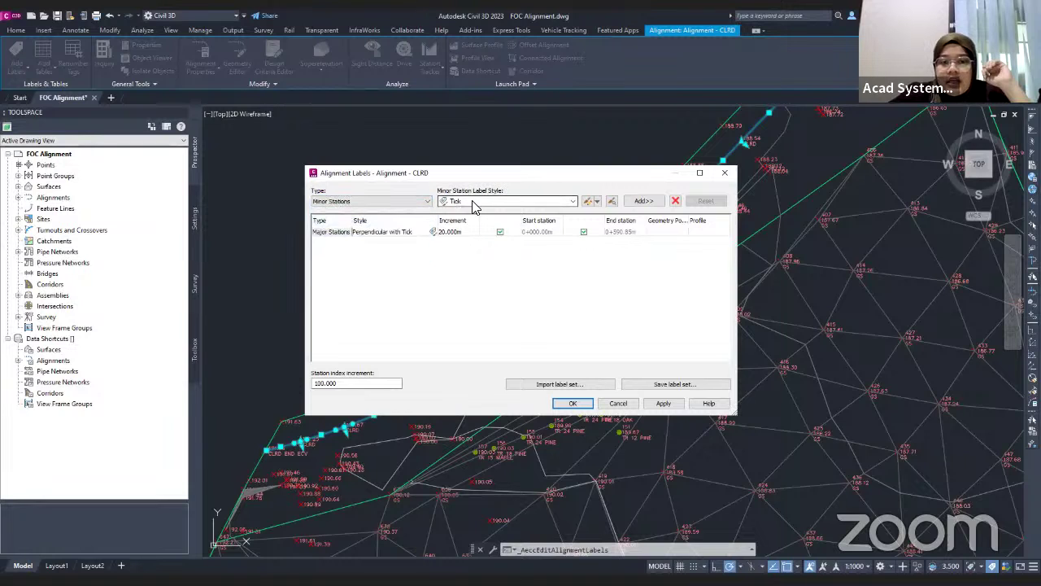
left_click(643, 202)
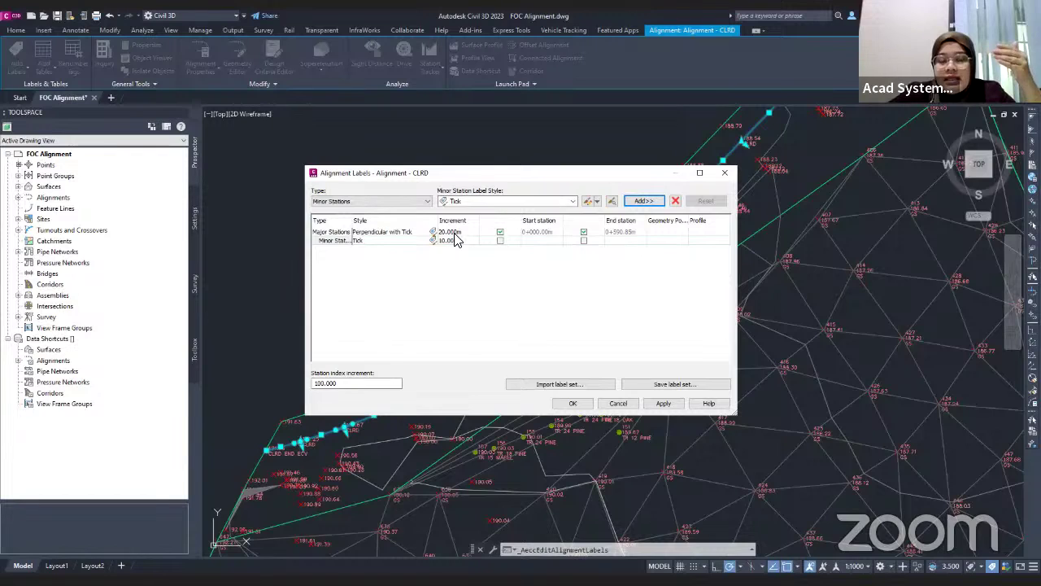
Step: Set the increment to 50 m for major stations and 25 m for minor stations, and apply the labels to the alignment
left_click(455, 239)
left_click(453, 233)
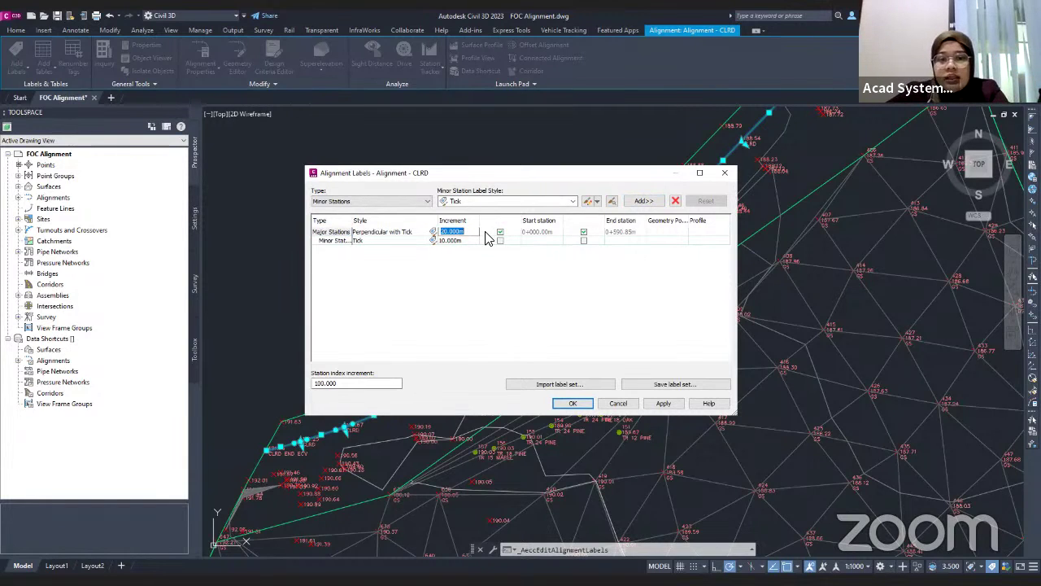
type("50")
key("Return")
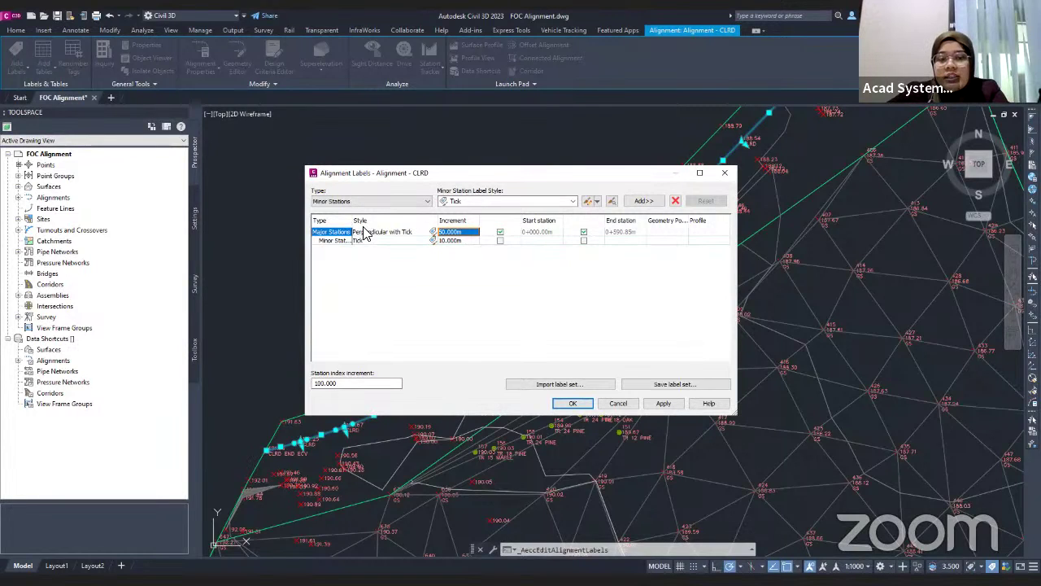
left_click(460, 242)
left_click(464, 243)
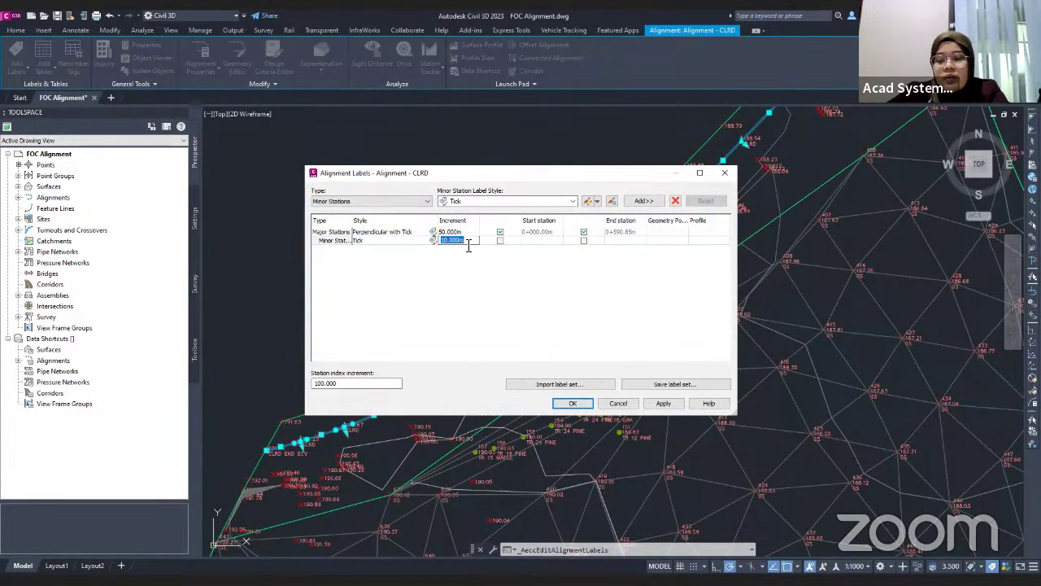
type("25")
key("Return")
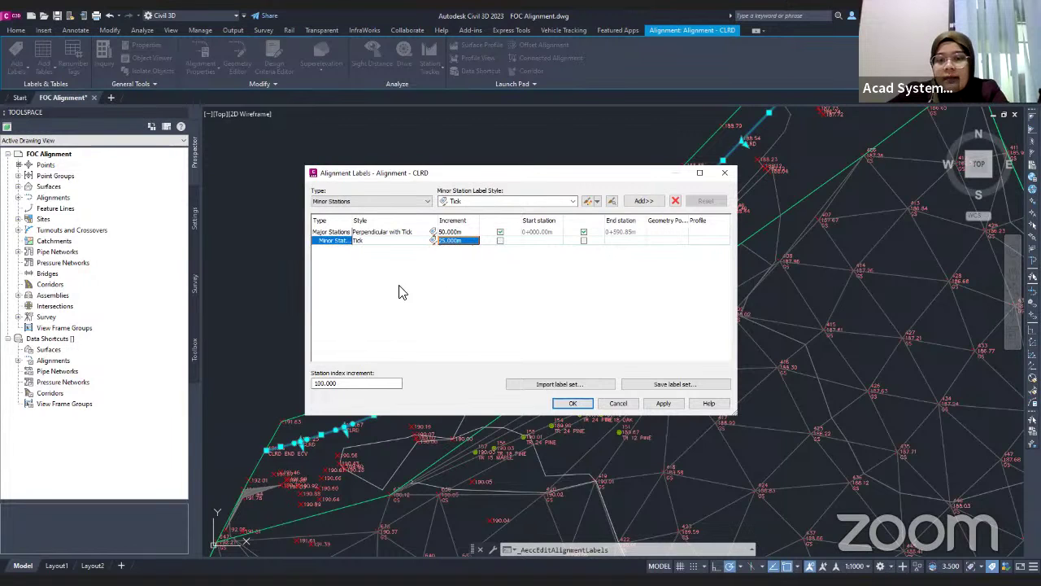
left_click(672, 405)
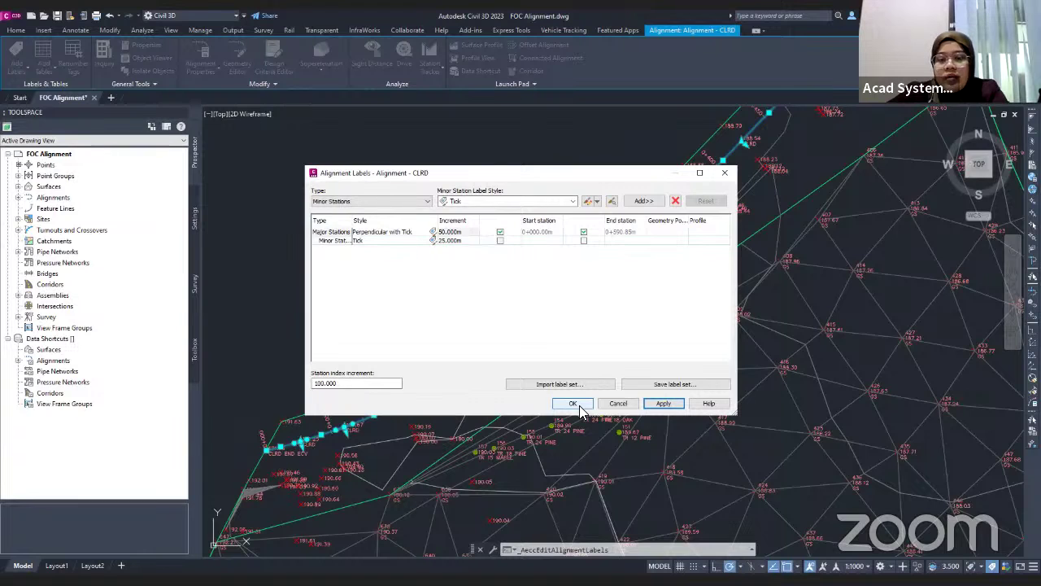
left_click(578, 407)
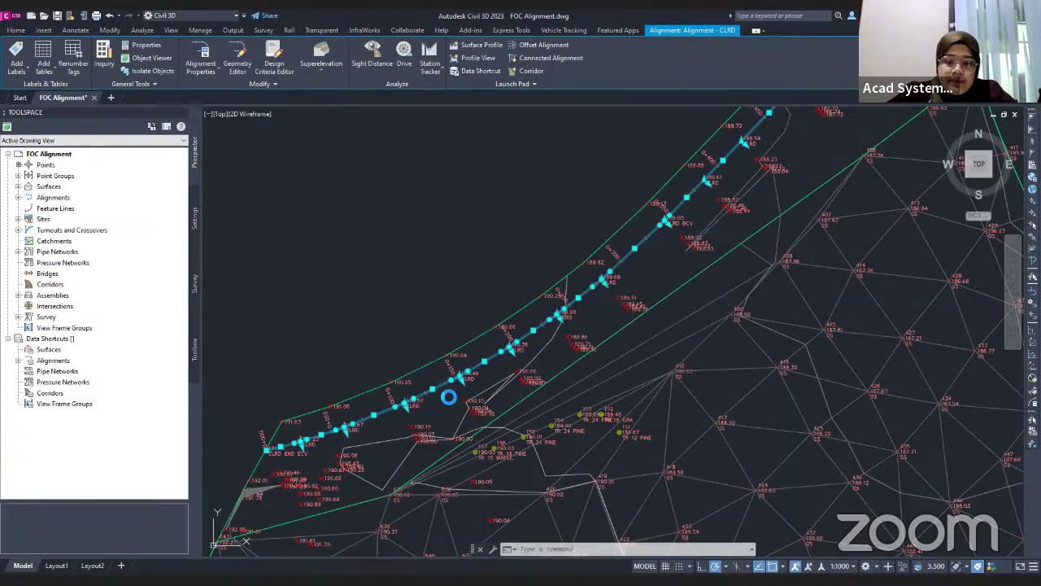
Step: Examine the station labels along the centreline alignment from its starting station 0+000 to its far end
scroll(447, 375, "up", 5)
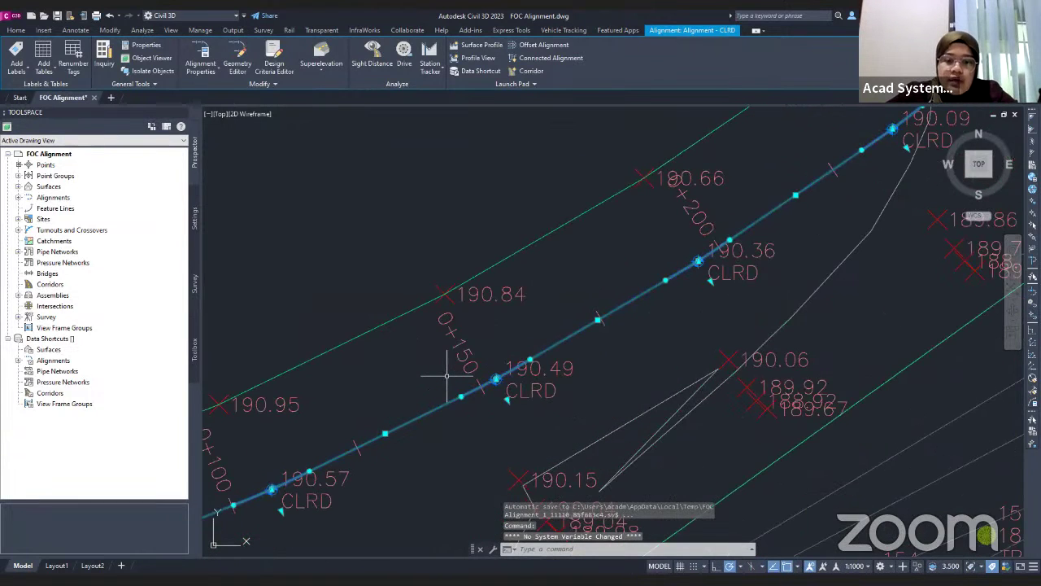
key("Escape")
key("Escape")
scroll(447, 375, "down", 5)
scroll(355, 370, "up", 6)
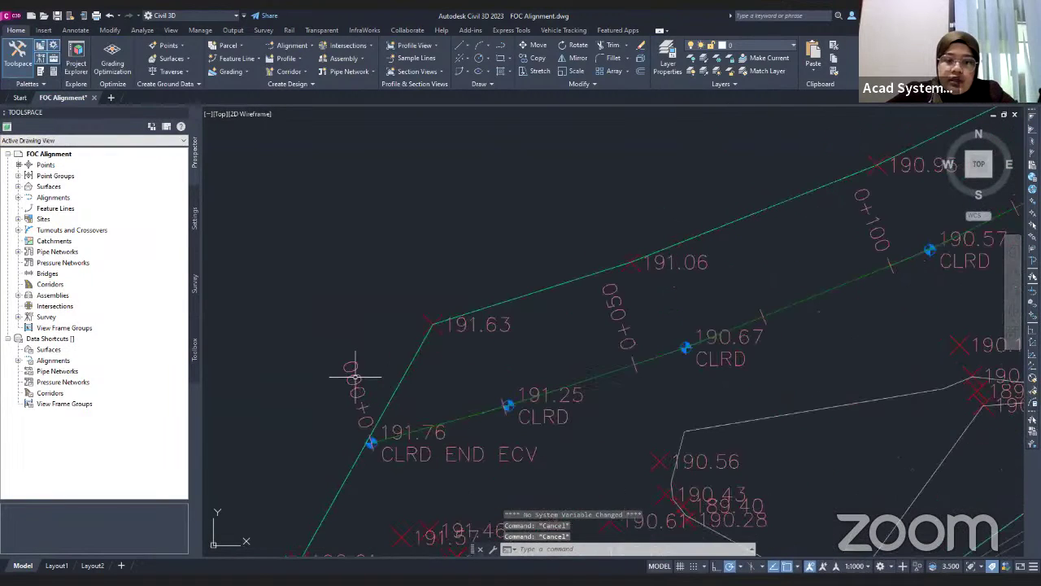
left_click(355, 377)
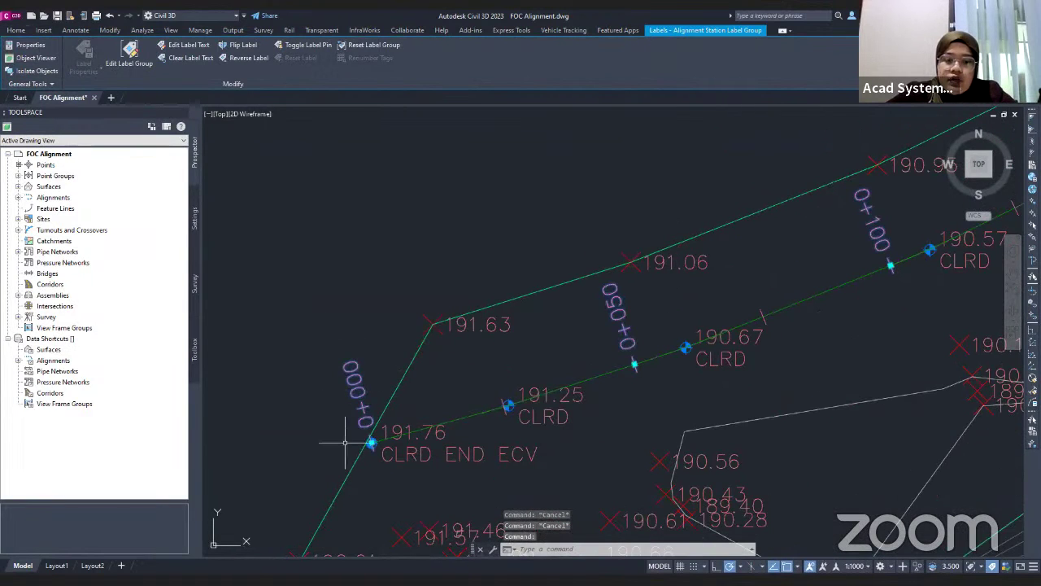
middle_click_drag(565, 349, 426, 367)
scroll(418, 362, "down", 5)
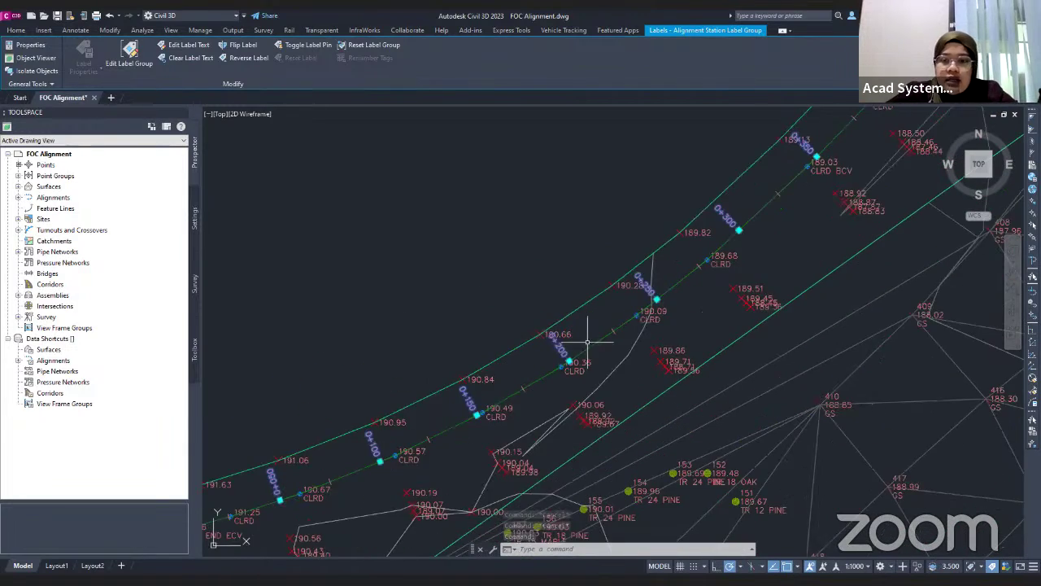
middle_click_drag(588, 342, 521, 407)
middle_click_drag(651, 317, 585, 374)
middle_click_drag(678, 301, 594, 335)
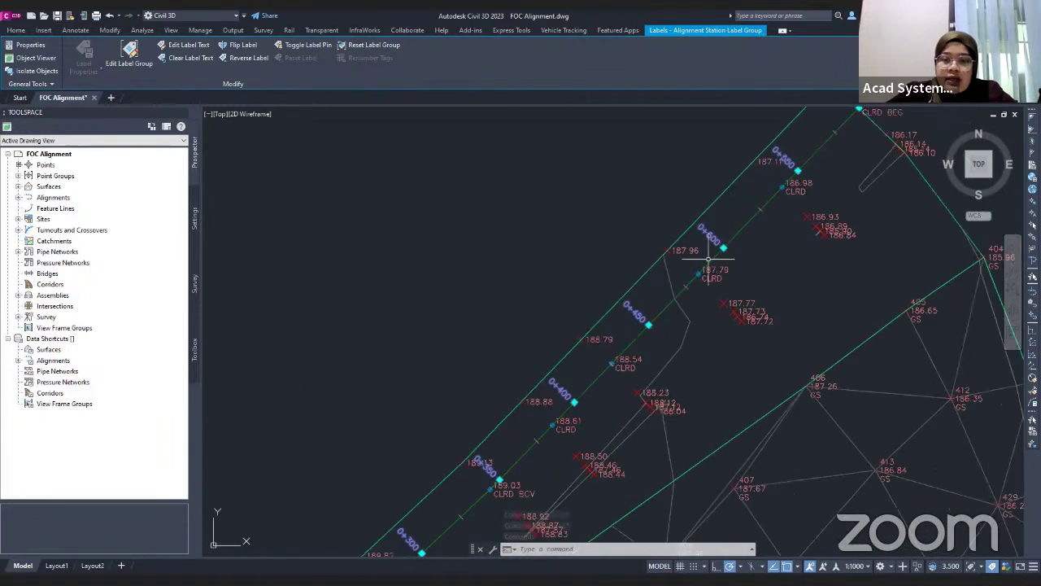
middle_click_drag(710, 259, 610, 330)
scroll(727, 232, "up", 5)
key("Escape")
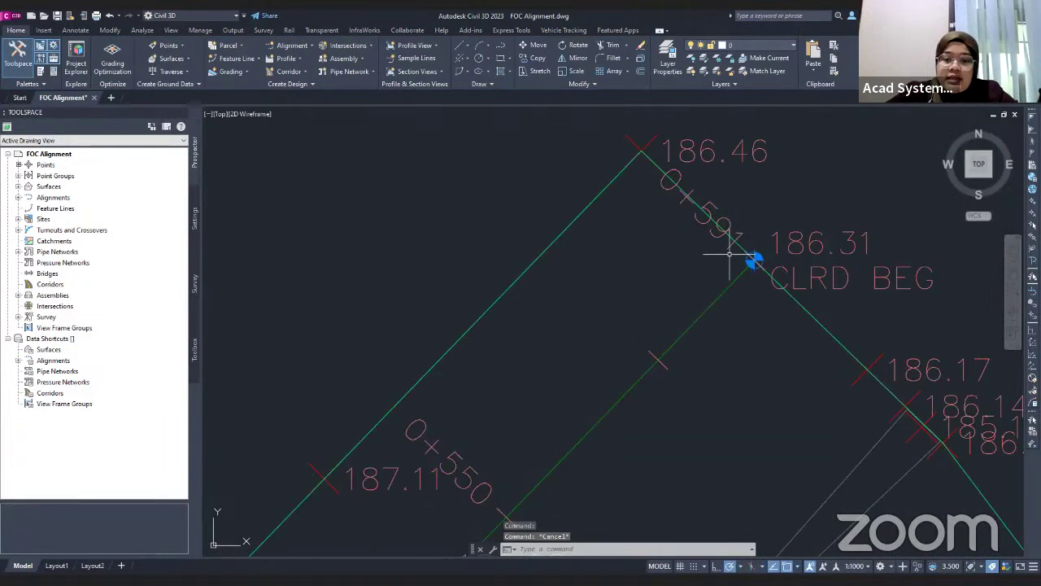
Step: Start a new centerline alignment with the Alignment Creation Tools and name it "Alignment - ROAD A"
scroll(729, 254, "down", 6)
middle_click_drag(725, 293, 586, 245)
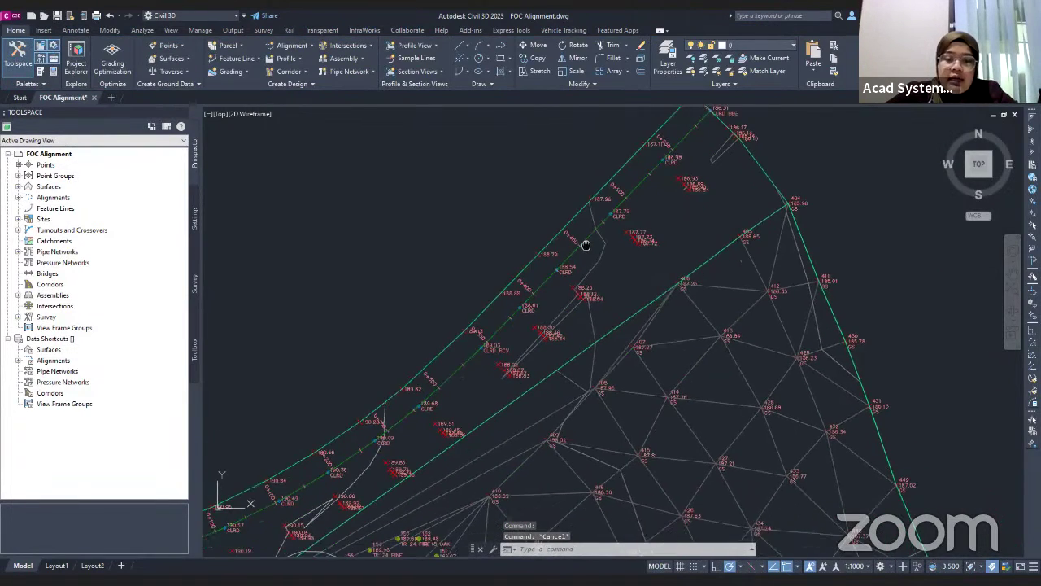
scroll(585, 244, "down", 2)
scroll(516, 295, "down", 4)
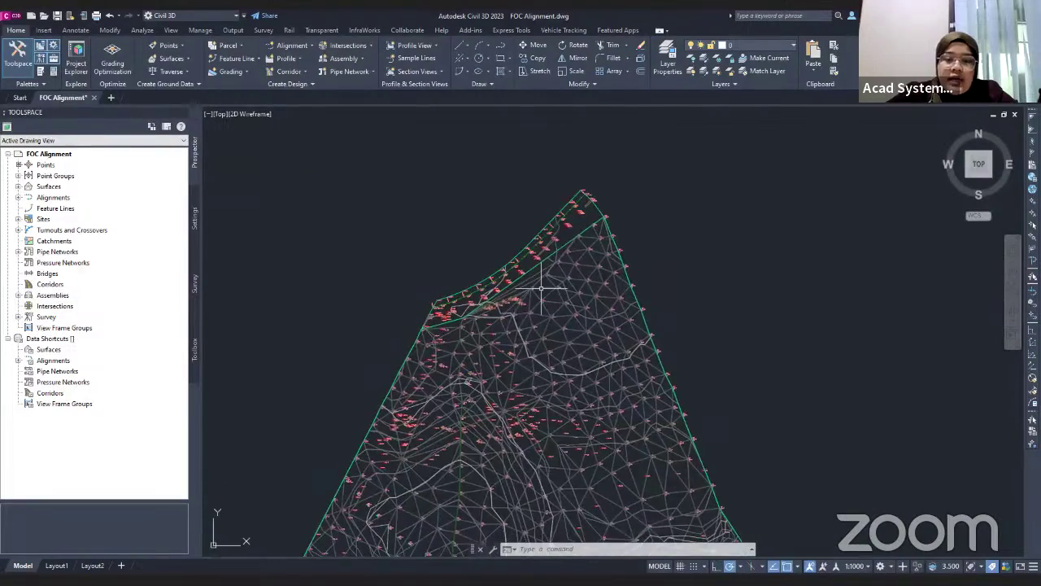
middle_click_drag(493, 429, 505, 291)
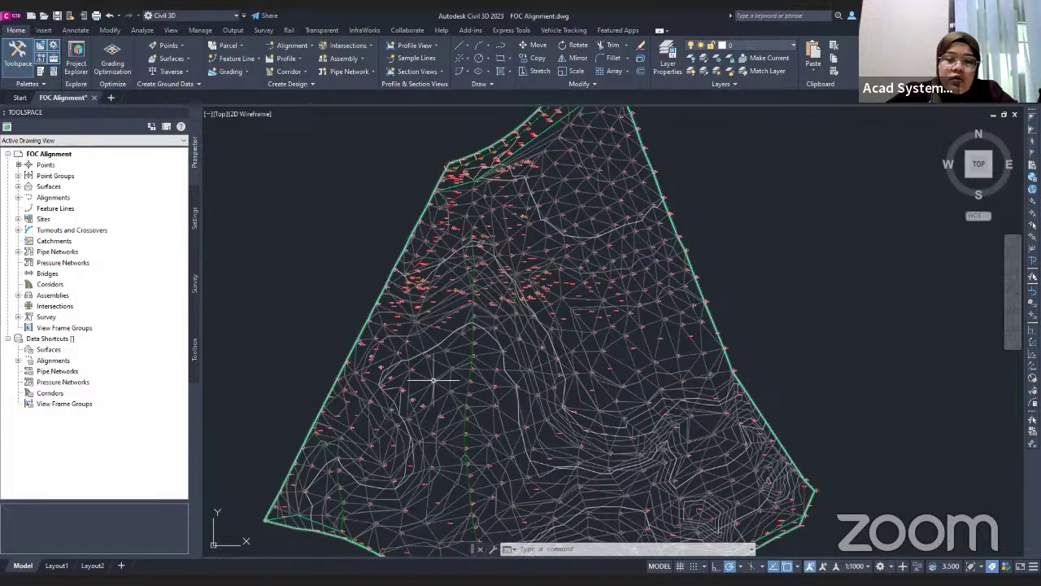
left_click(312, 47)
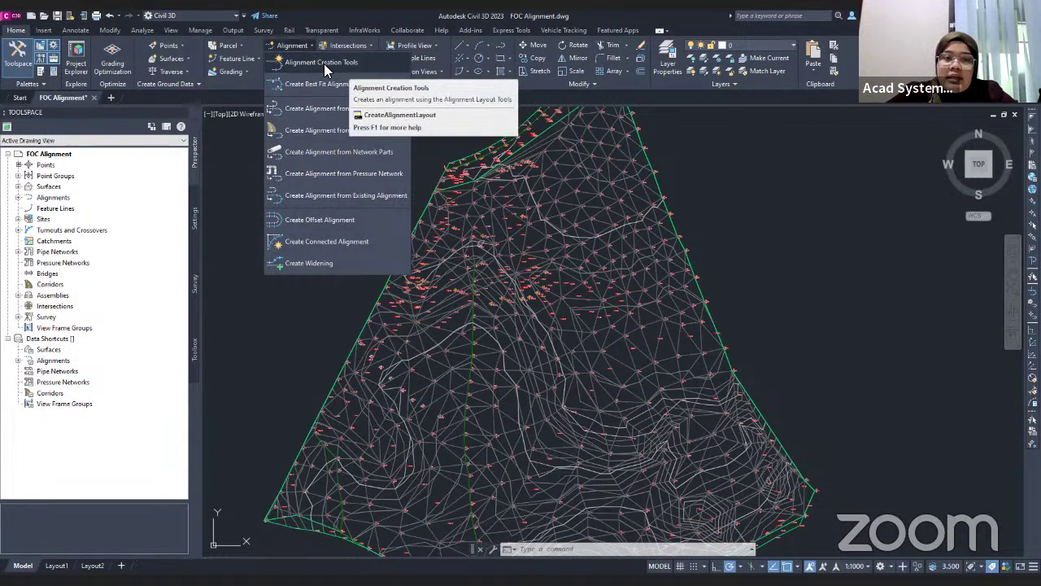
left_click(323, 63)
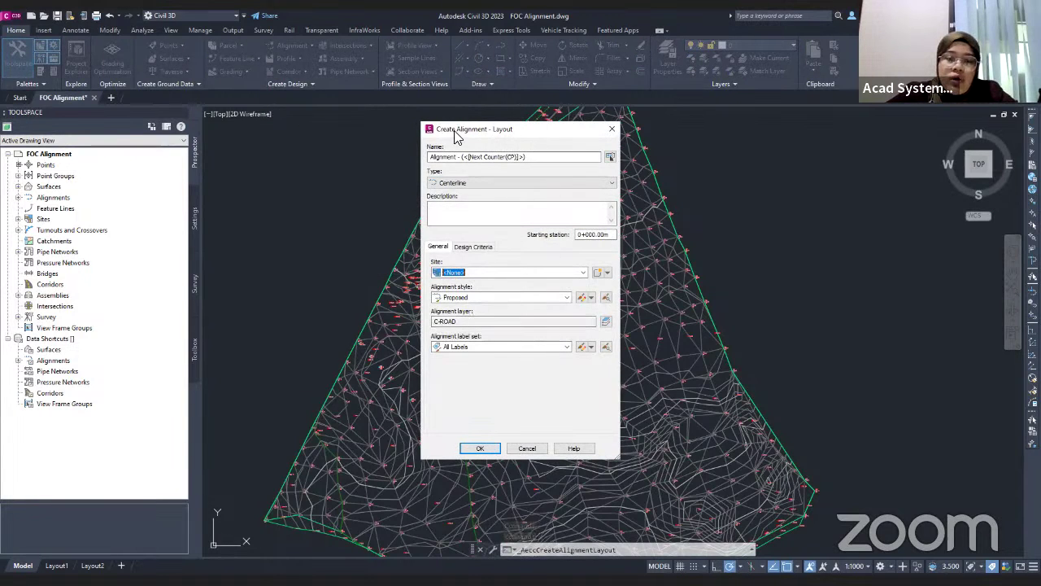
left_click_drag(524, 156, 466, 159)
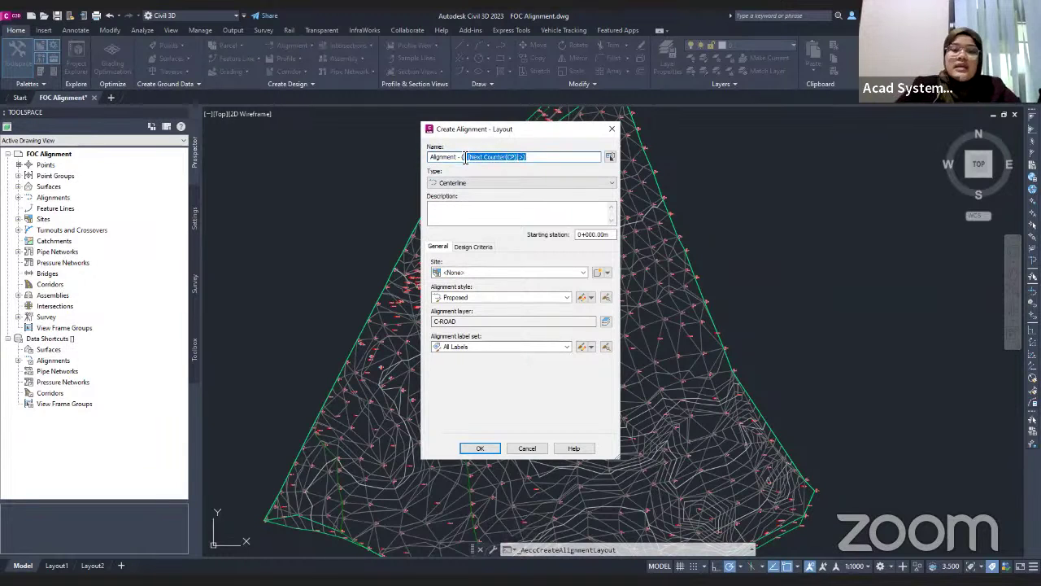
key("BackSpace")
type("roa")
key("BackSpace")
key("BackSpace")
key("BackSpace")
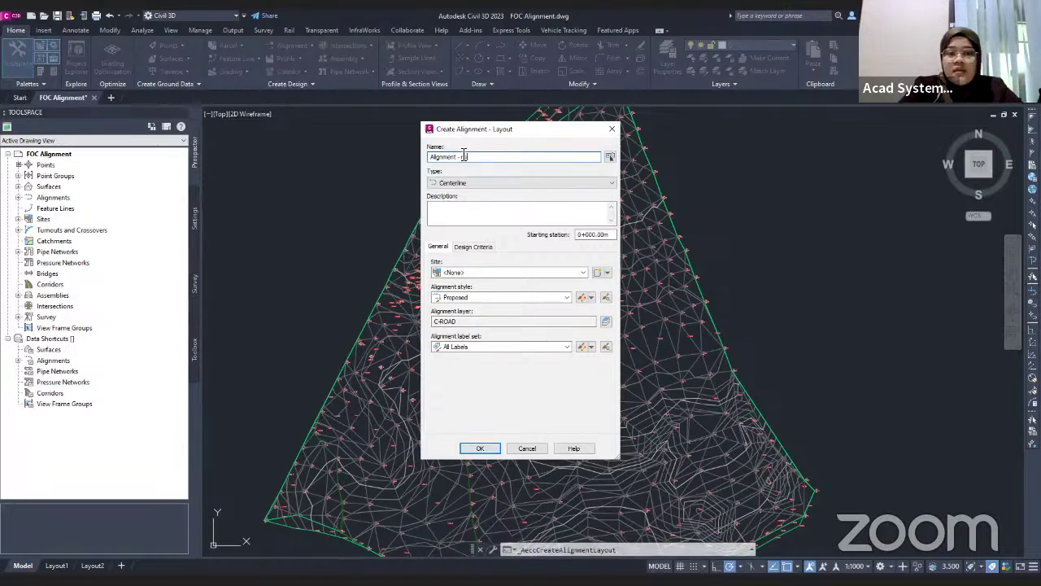
type("ROAD A")
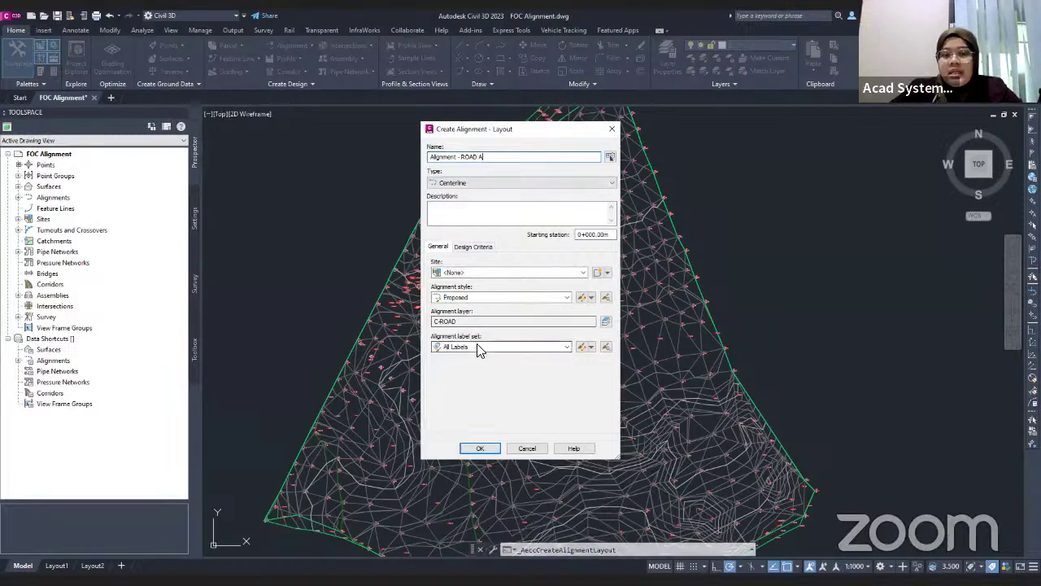
Step: Check the design criteria, then create the alignment with no site, the Proposed style and the All Labels label set
left_click(473, 246)
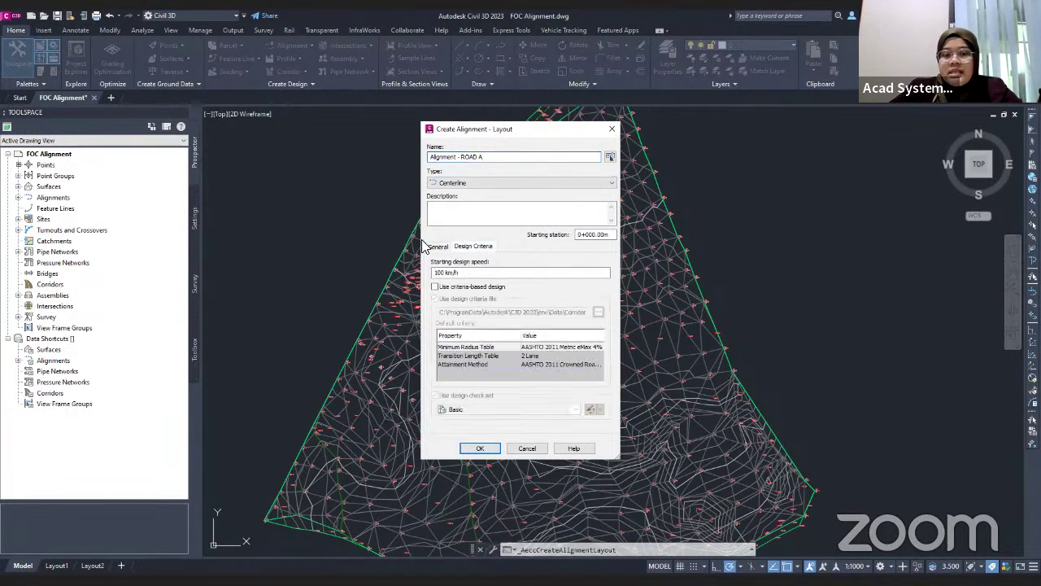
left_click(439, 247)
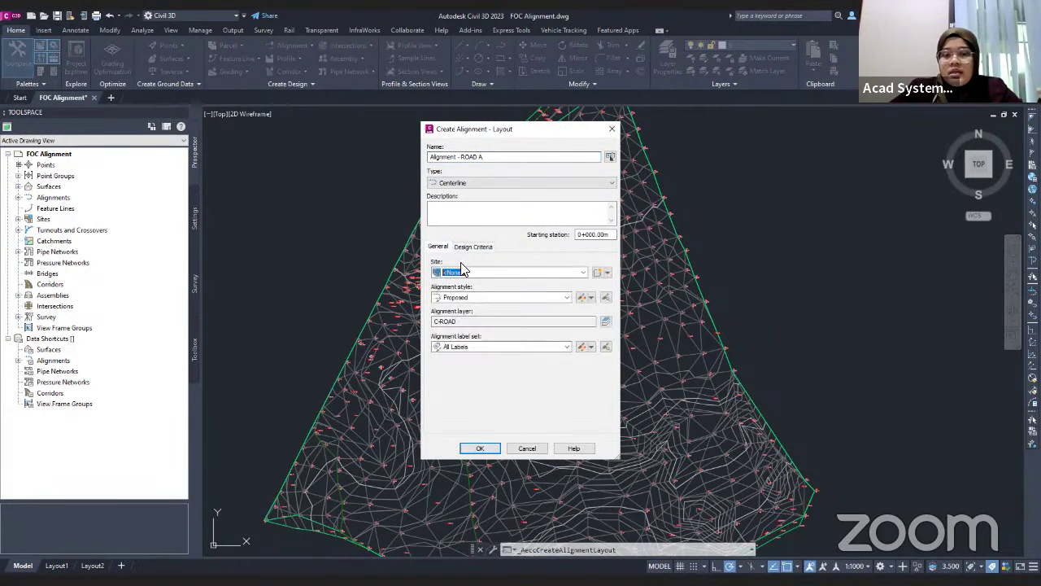
left_click(480, 448)
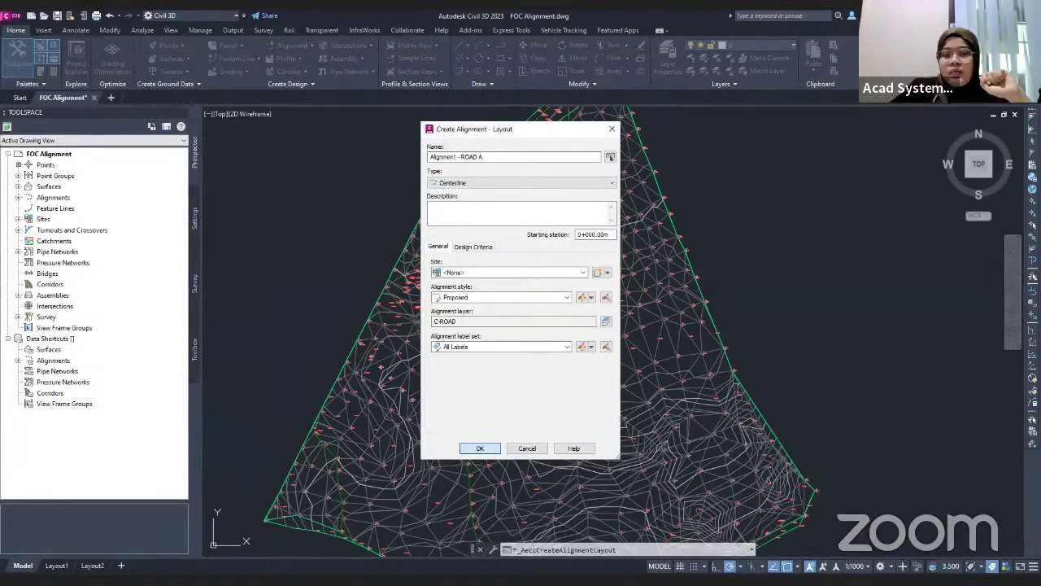
key("Return")
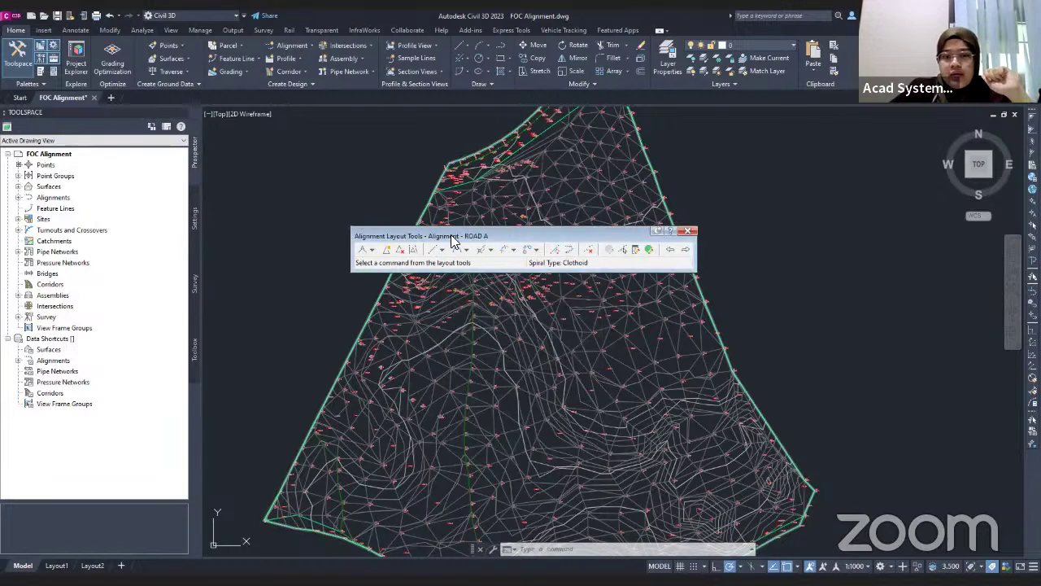
Step: Lay out an S-shaped alignment with Tangent-Tangent (With curves) across the lower part of the surface, from the western boundary to the eastern boundary
left_click(372, 251)
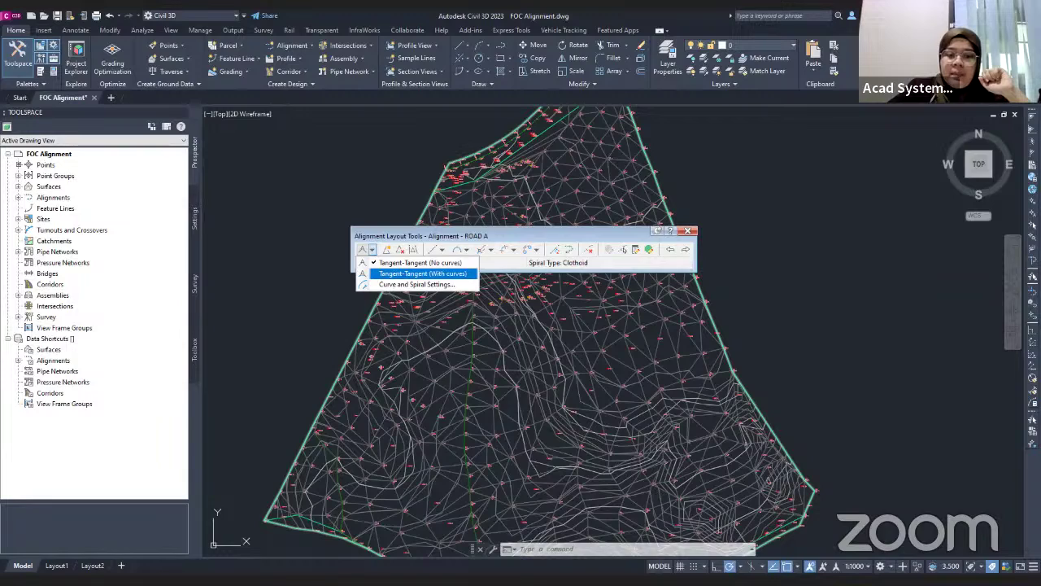
left_click(423, 273)
scroll(382, 376, "up", 2)
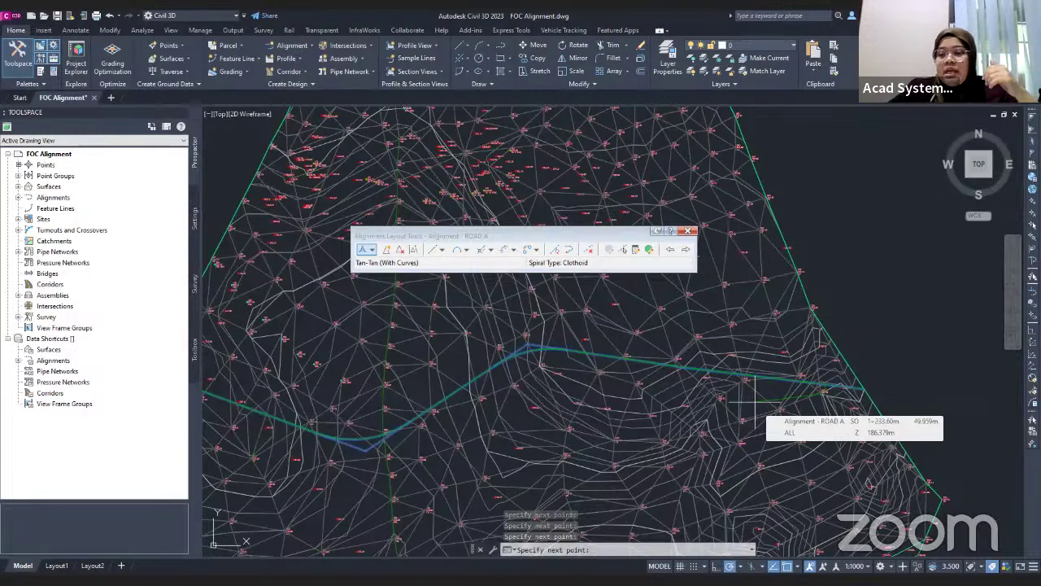
left_click(865, 391)
key("Return")
Step: Examine the station labels, curve point labels and curves along the new alignment from its start to its end, then view the whole surface
middle_click_drag(385, 400, 448, 383)
scroll(333, 362, "up", 4)
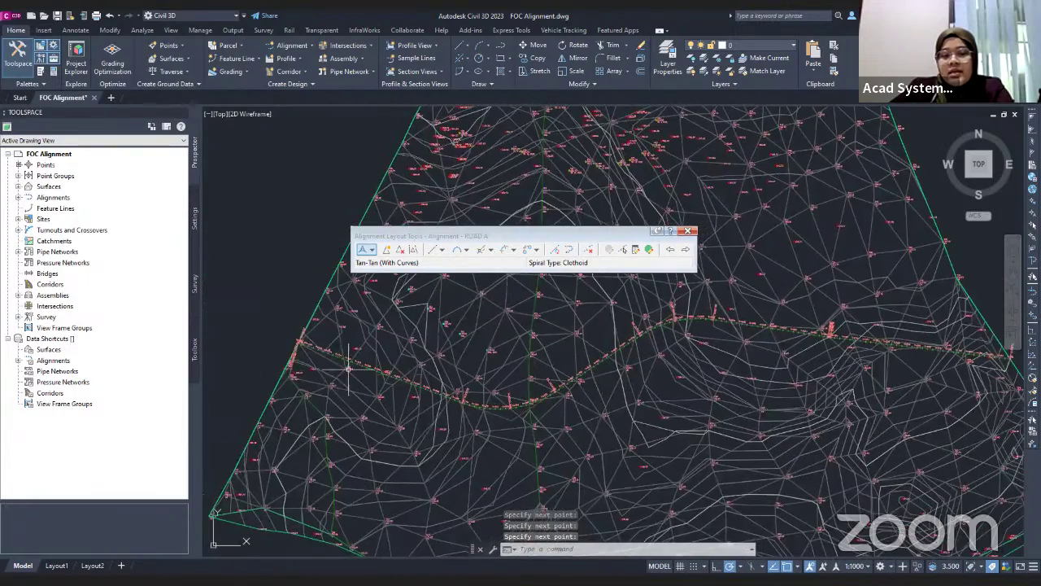
scroll(333, 362, "down", 2)
scroll(302, 298, "up", 4)
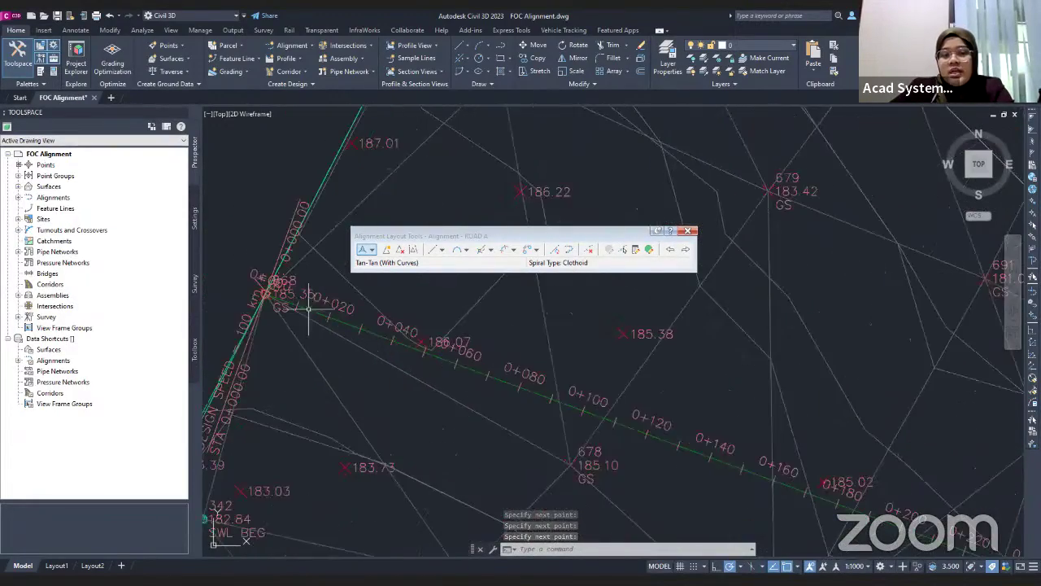
scroll(428, 342, "down", 3)
scroll(428, 342, "up", 3)
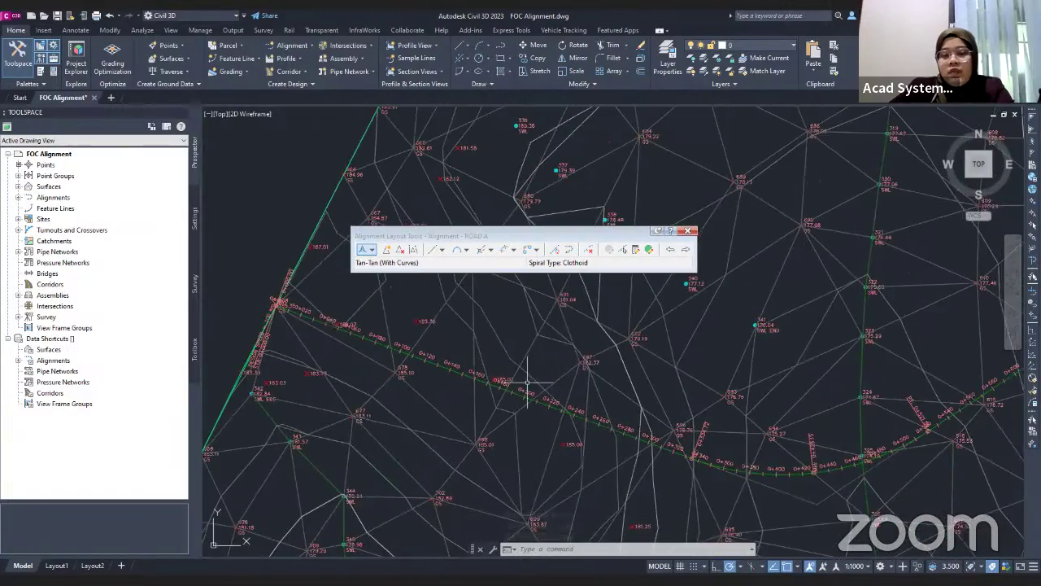
scroll(480, 376, "up", 2)
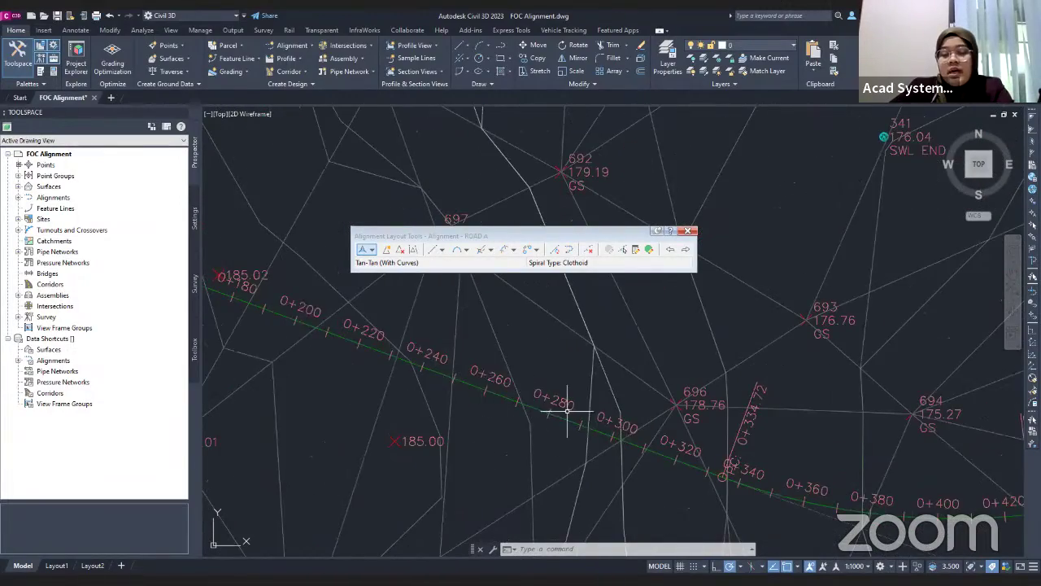
scroll(565, 409, "down", 4)
scroll(552, 405, "up", 1)
scroll(552, 405, "down", 1)
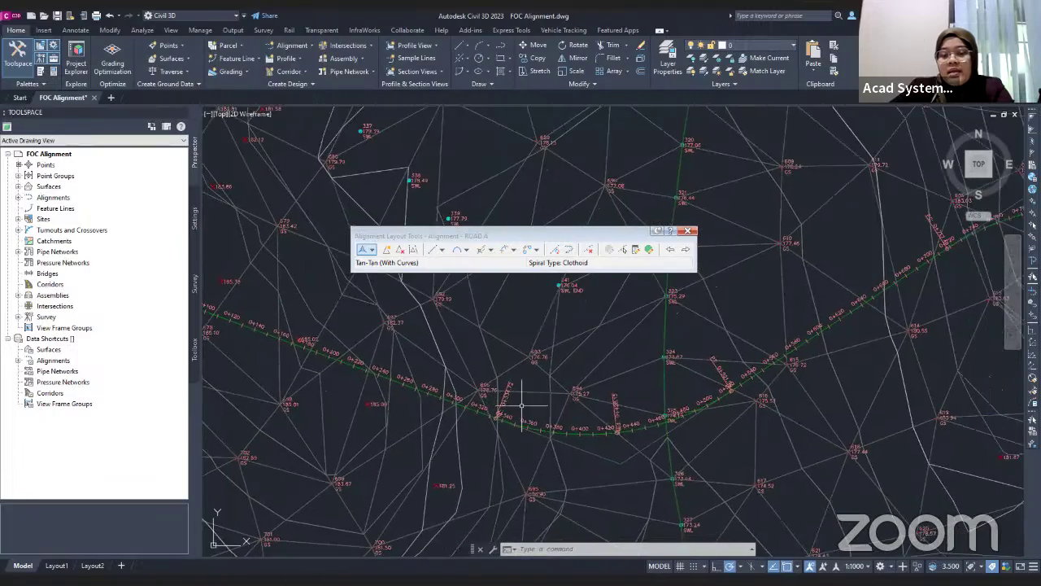
scroll(545, 411, "up", 4)
scroll(542, 411, "down", 8)
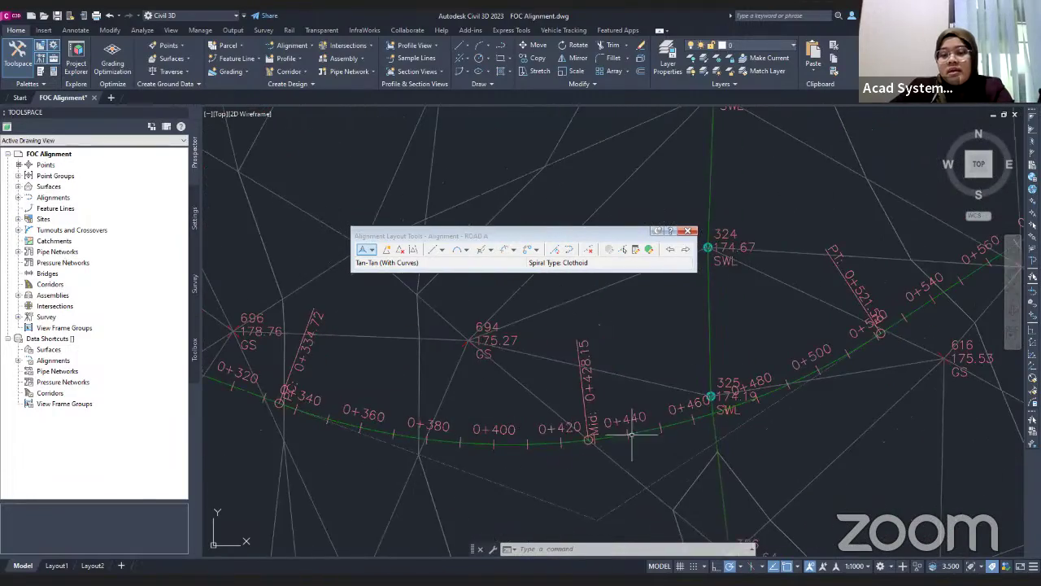
scroll(633, 429, "up", 3)
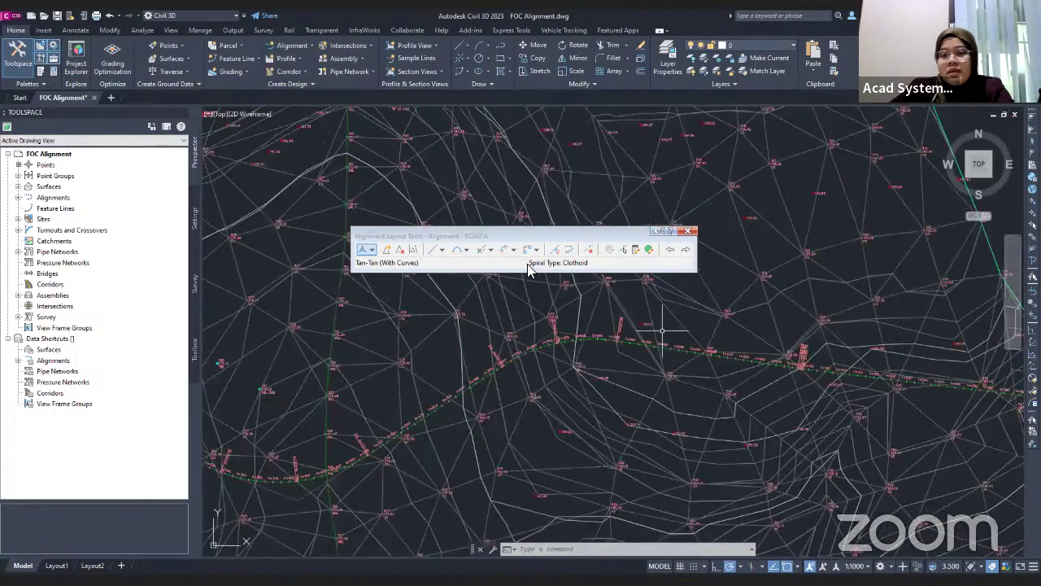
scroll(525, 157, "down", 1)
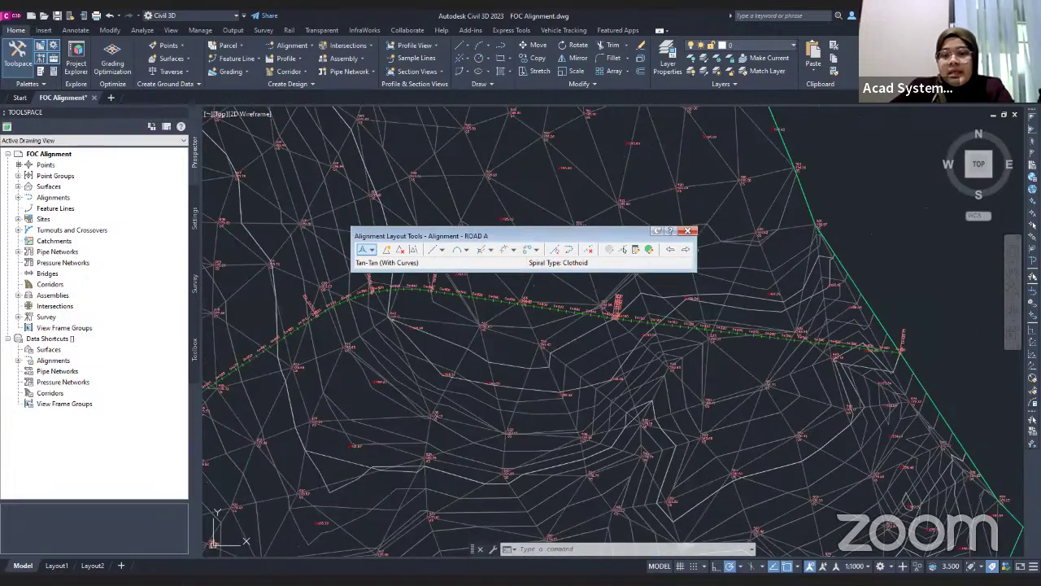
scroll(502, 238, "down", 3)
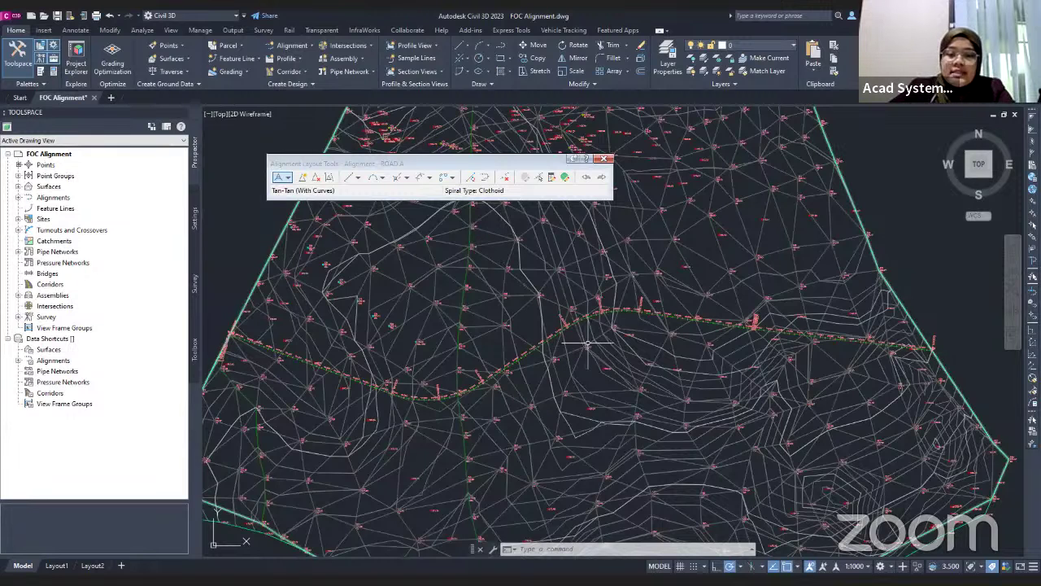
scroll(587, 344, "down", 5)
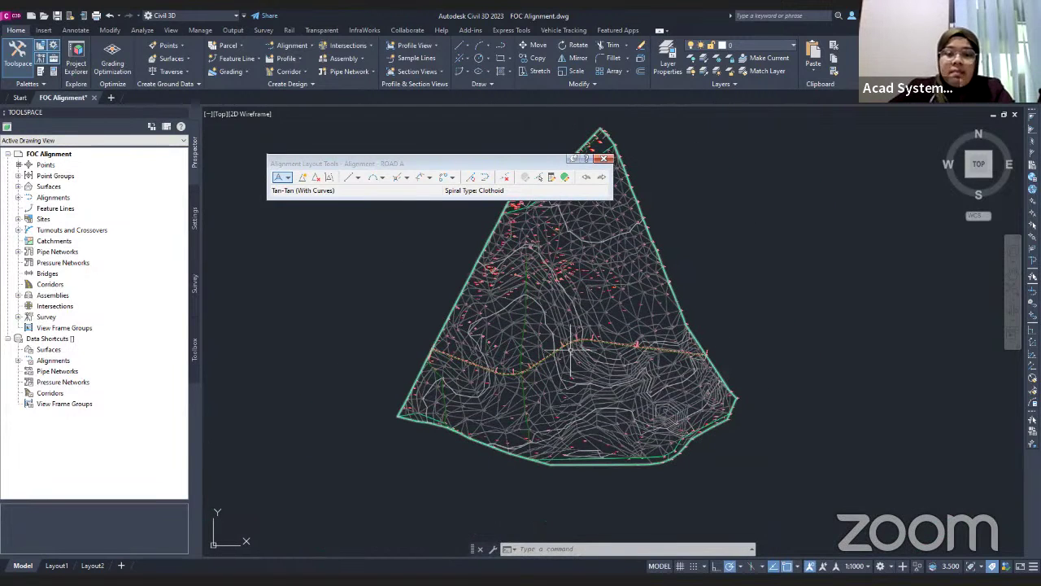